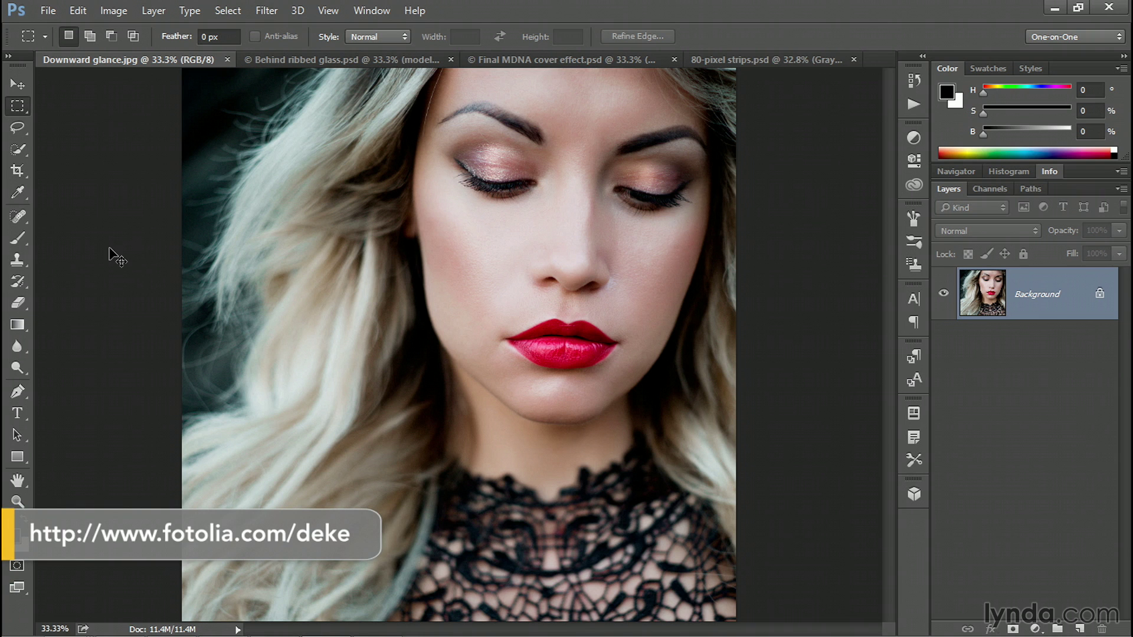
# Step: Cycle past Behind ribbed glass.psd and Final MDNA cover effect.psd to reach 80-pixel strips.psd
pyautogui.hotkey('ctrl', 'Tab')
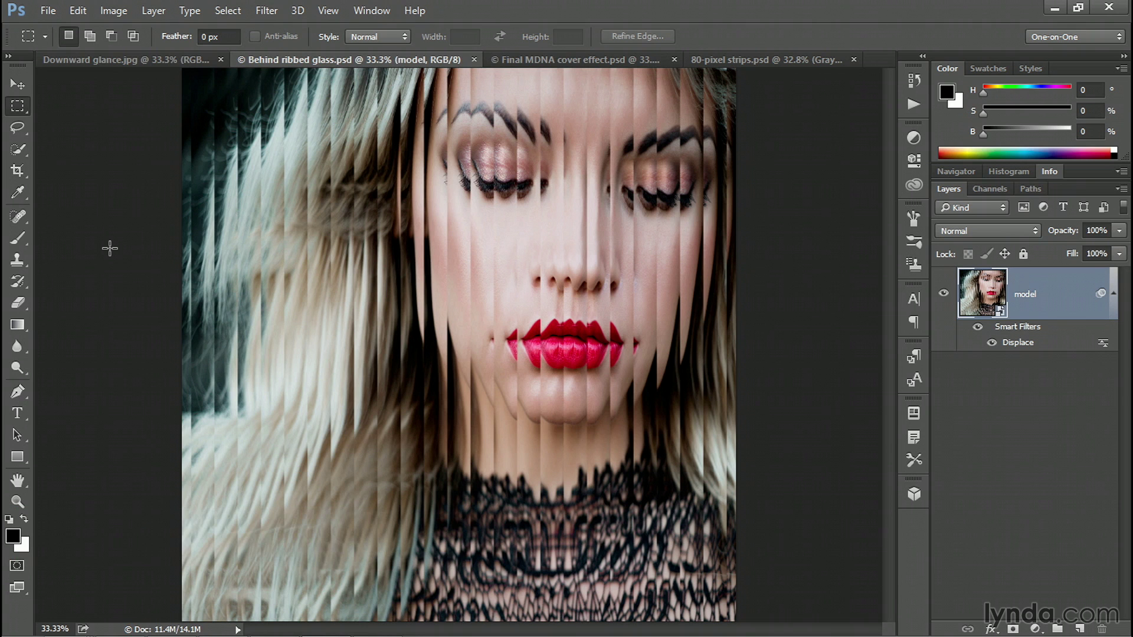
pyautogui.hotkey('ctrl', 'Tab')
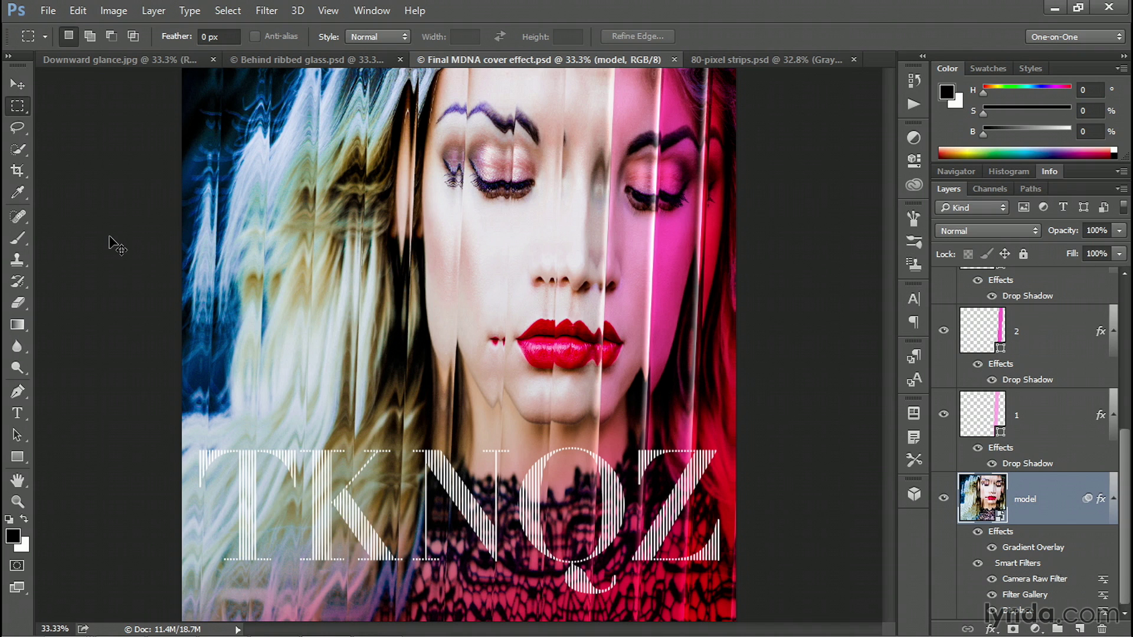
pyautogui.hotkey('ctrl', 'Tab')
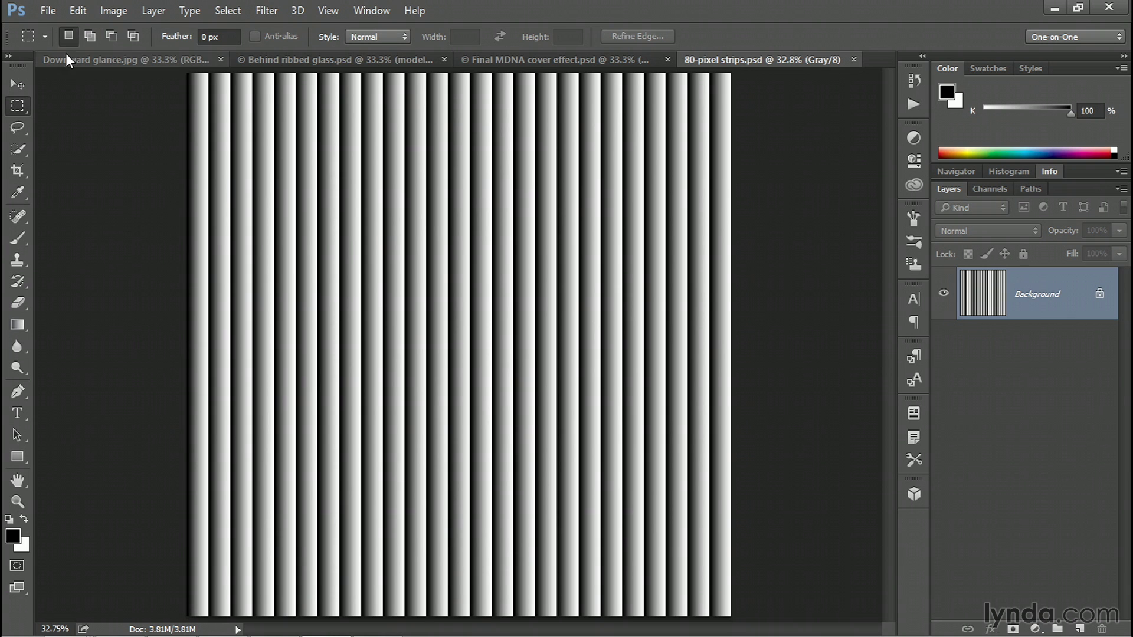
pyautogui.click(52, 11)
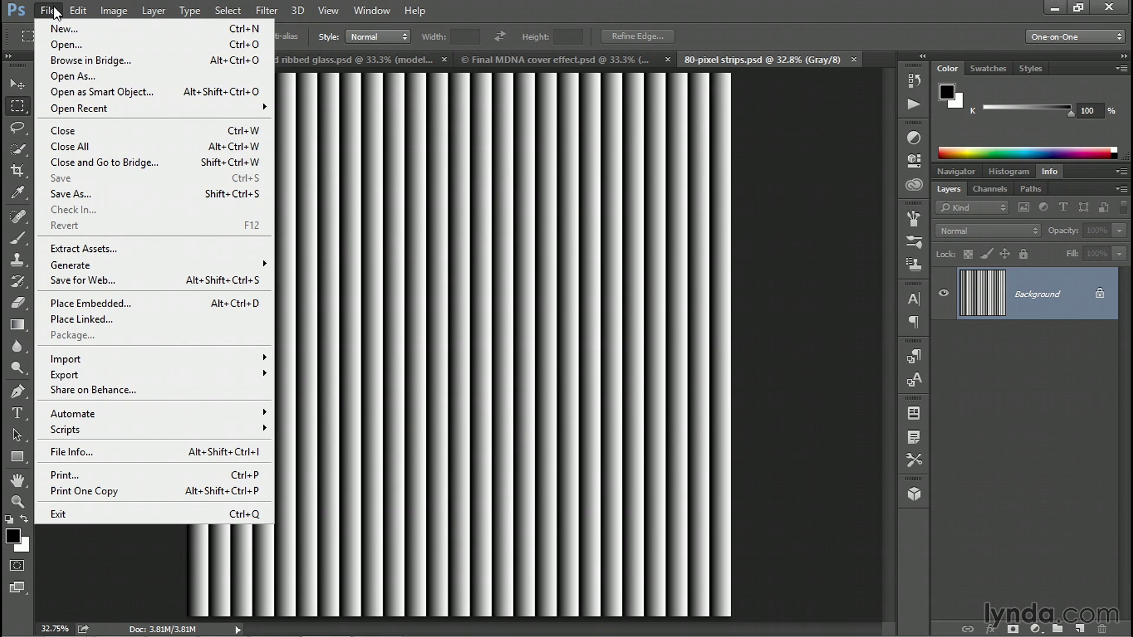
# Step: Create a blank 2000 × 2000 px document from the Downward glance.jpg preset, then return to the strips file
pyautogui.click(103, 28)
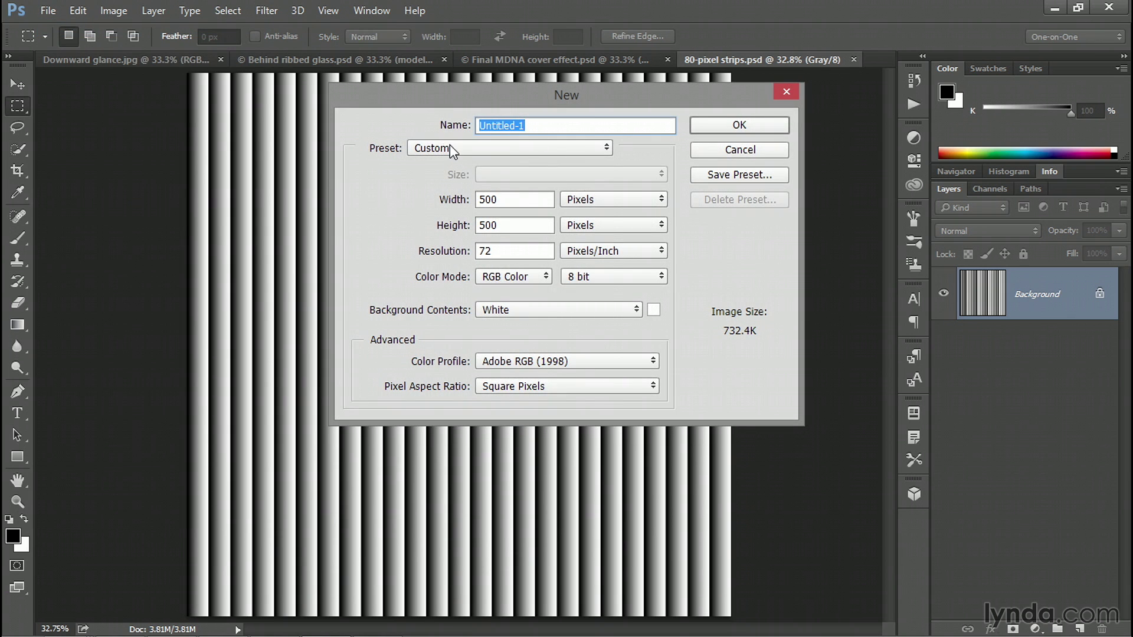
pyautogui.click(451, 149)
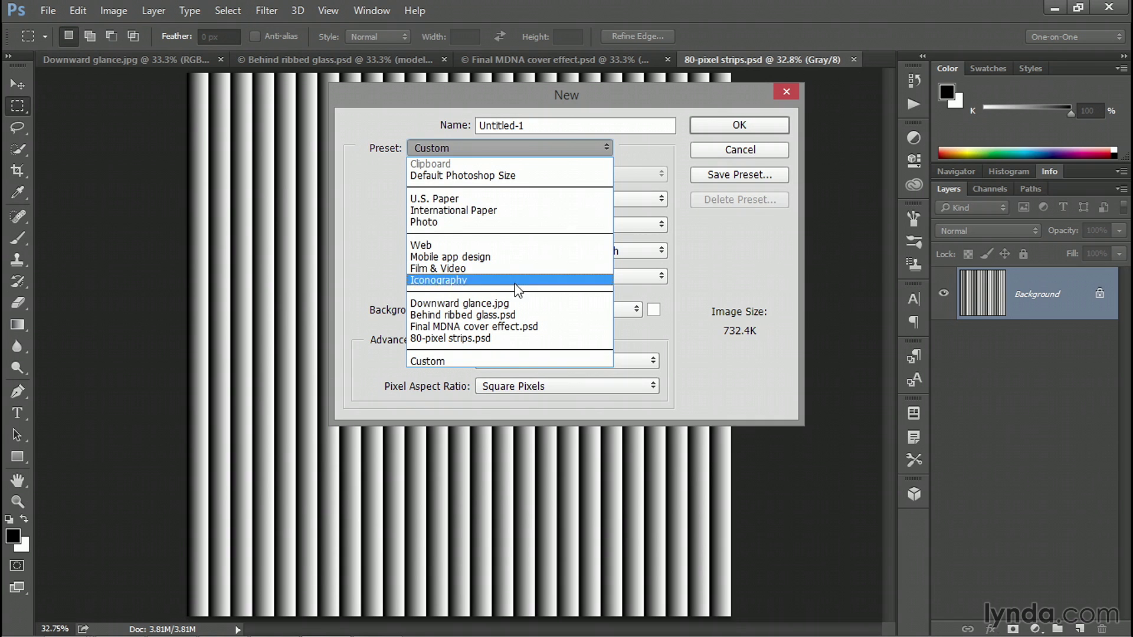
pyautogui.click(541, 308)
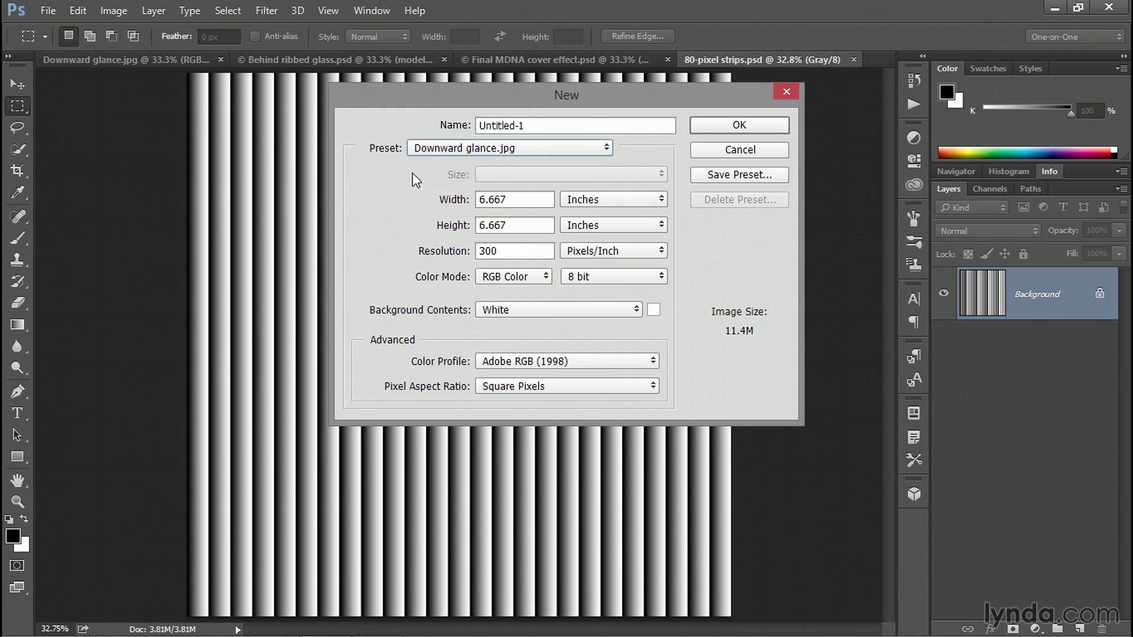
pyautogui.click(630, 198)
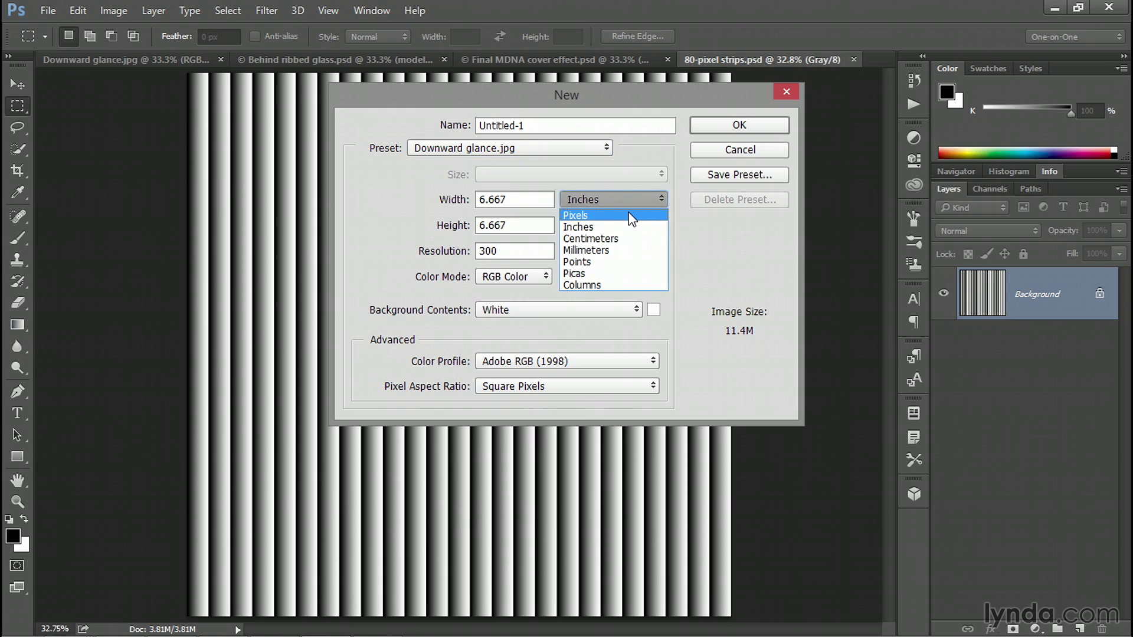
pyautogui.click(632, 216)
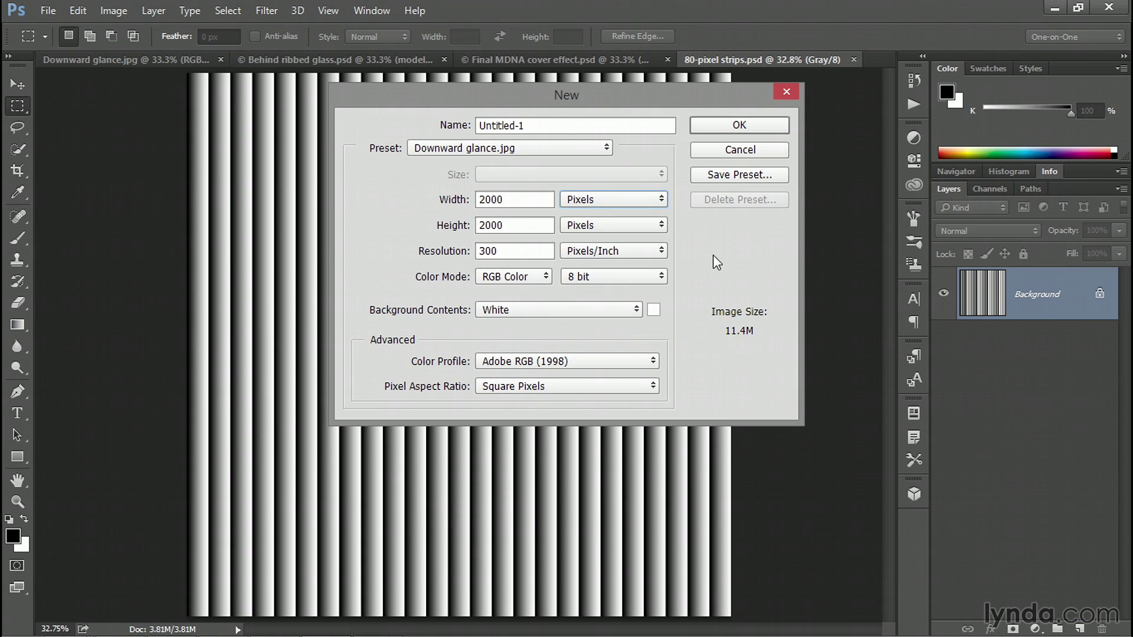
pyautogui.click(755, 135)
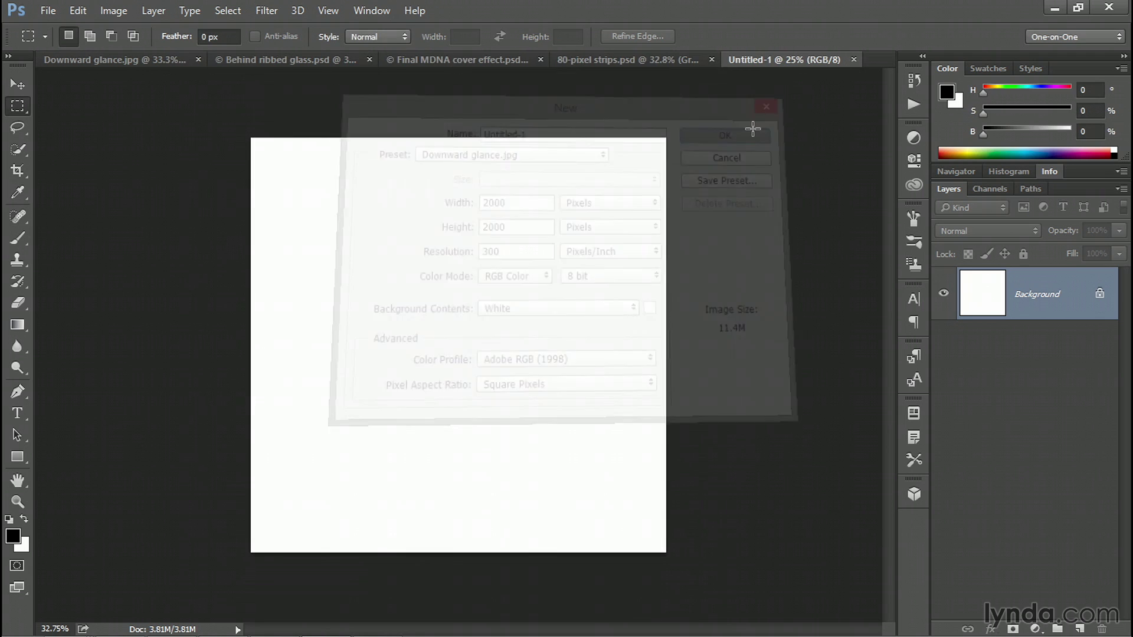
pyautogui.hotkey('ctrl', 'shift', 'Tab')
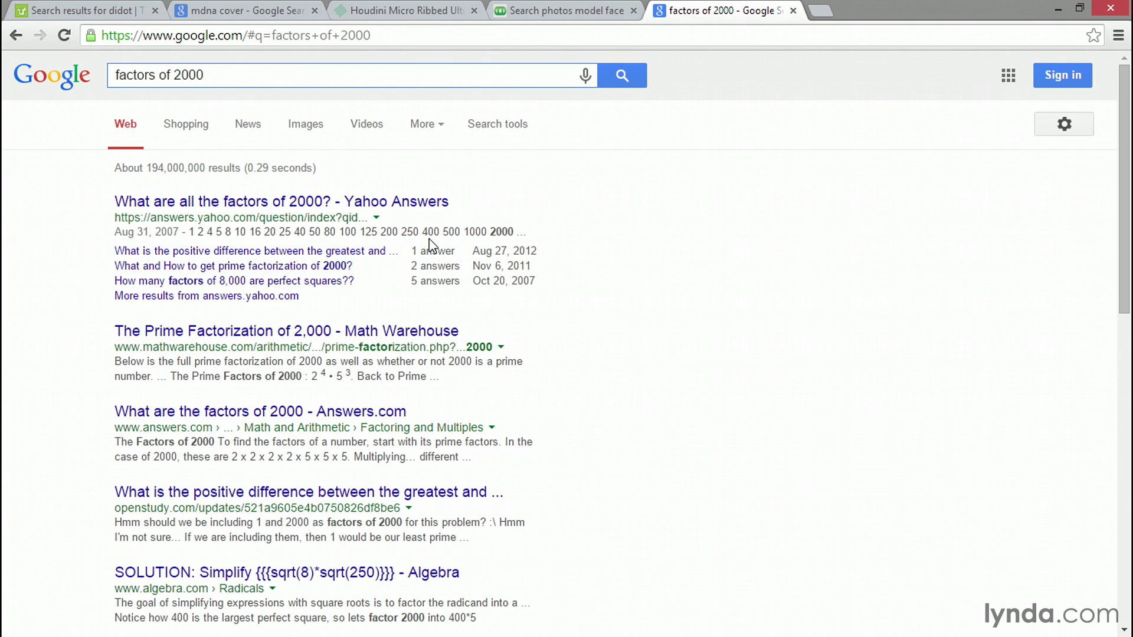
pyautogui.hotkey('alt', 'Tab')
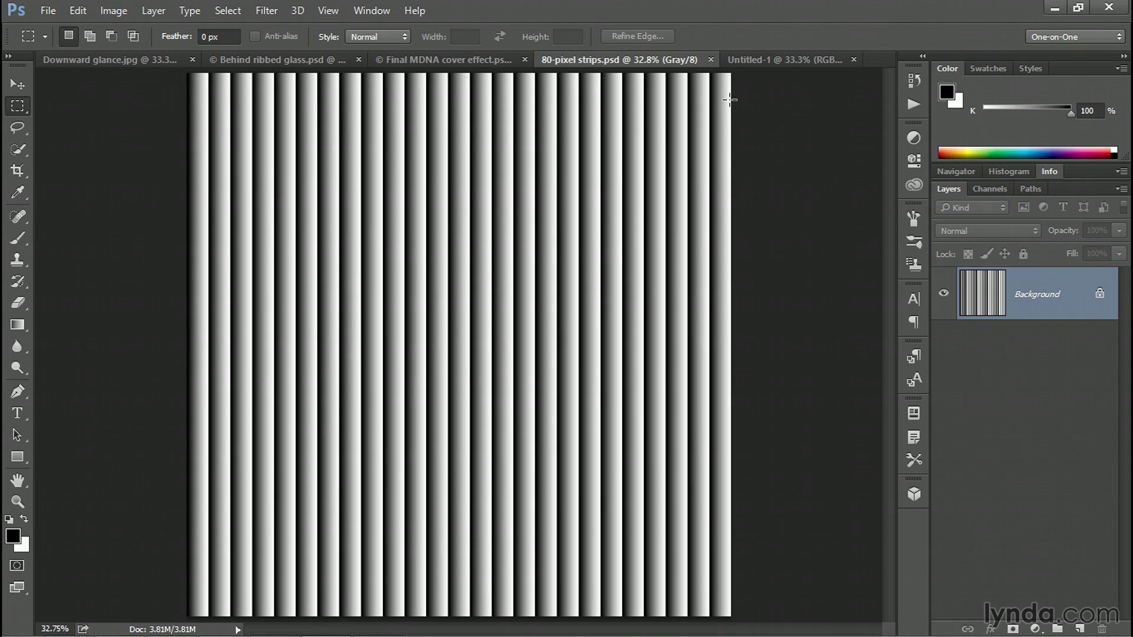
# Step: In Untitled-1, marquee an 80 × 2000 px strip along the left edge and zoom in on it
pyautogui.click(730, 66)
pyautogui.hotkey('ctrl', '0')
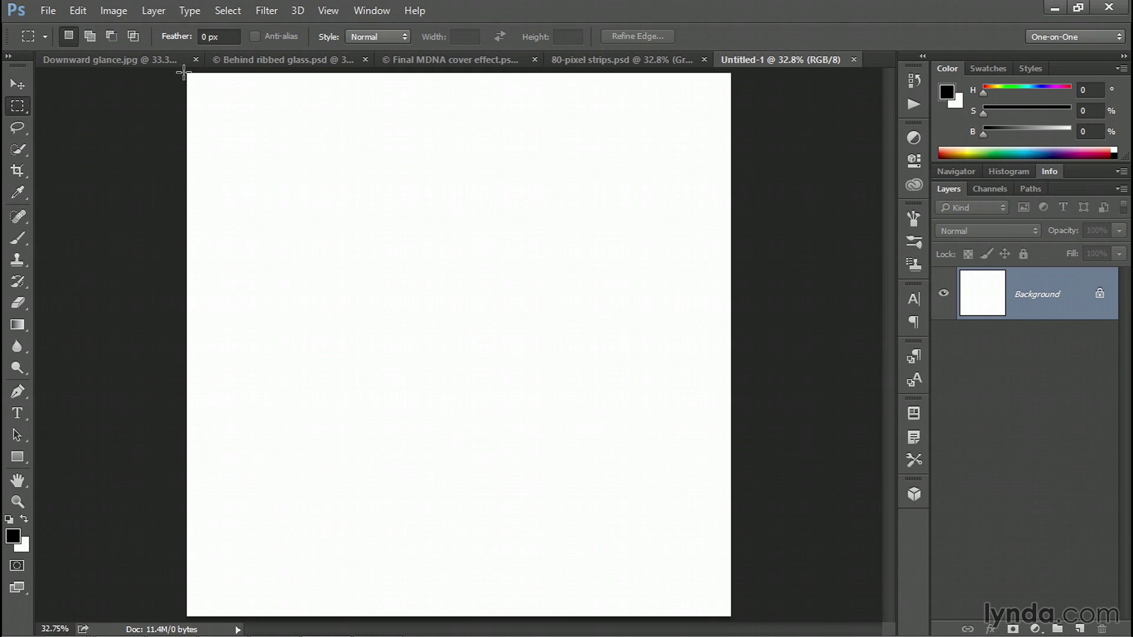
pyautogui.moveTo(183, 72); pyautogui.dragTo(208, 618)
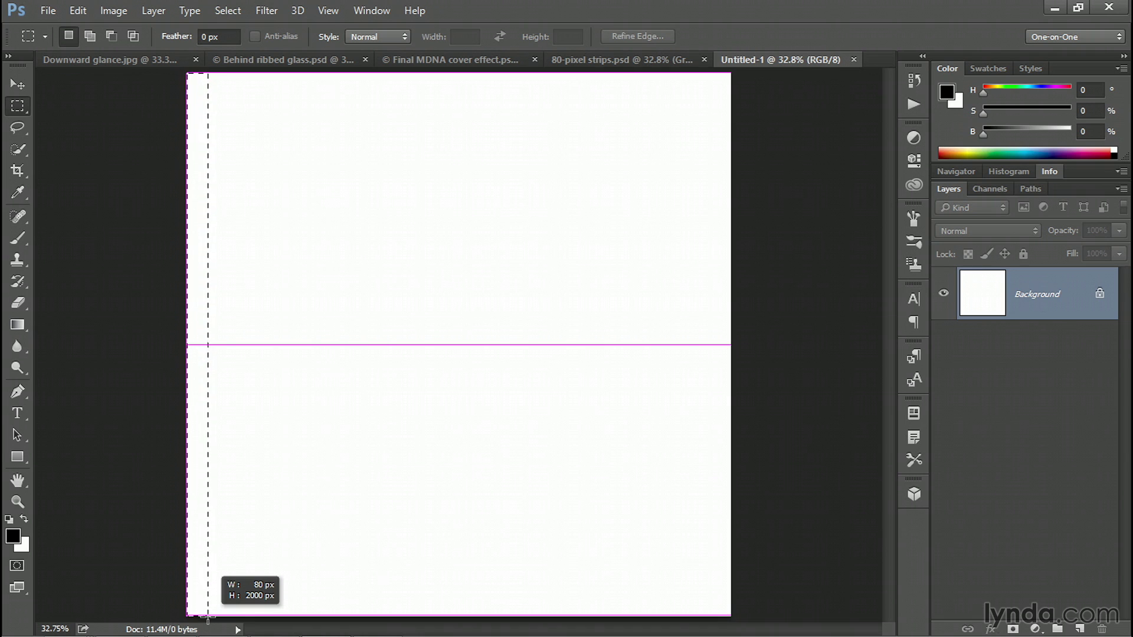
pyautogui.moveTo(208, 619); pyautogui.dragTo(207, 619)
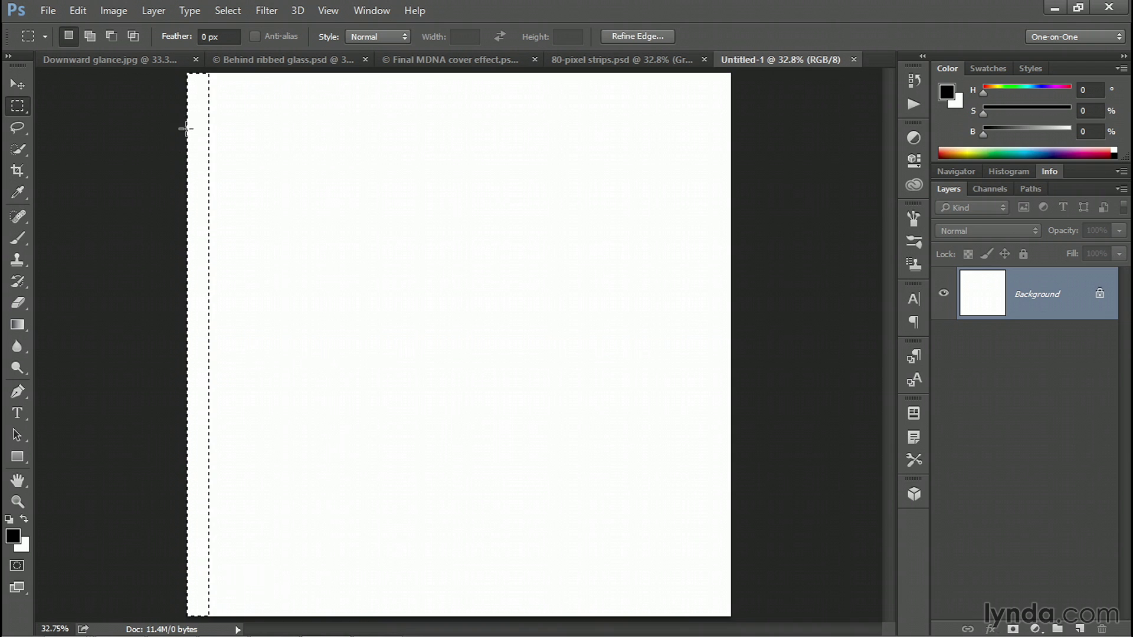
pyautogui.click(193, 193)
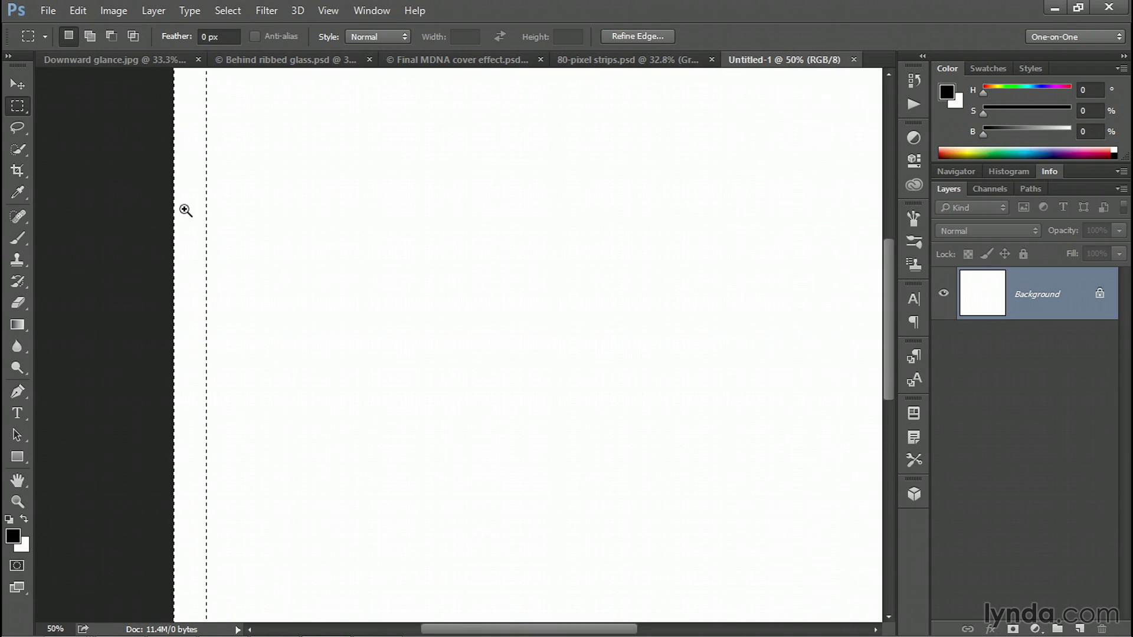
pyautogui.click(185, 210)
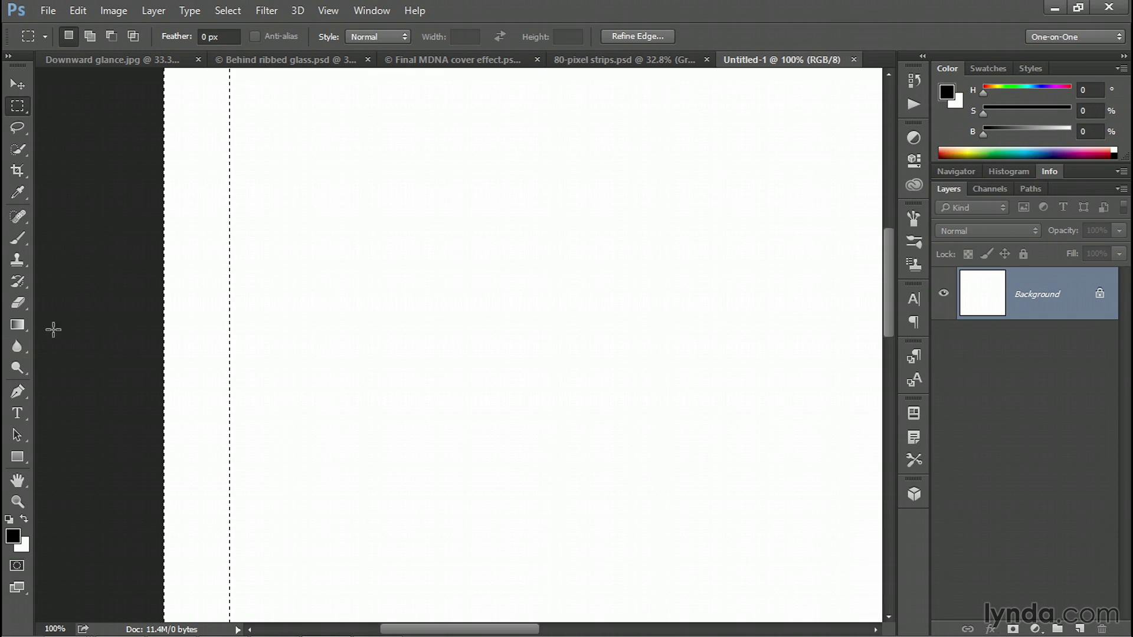
# Step: Reset the Gradient tool to black-to-white and fill the strip from left to right
pyautogui.click(26, 326)
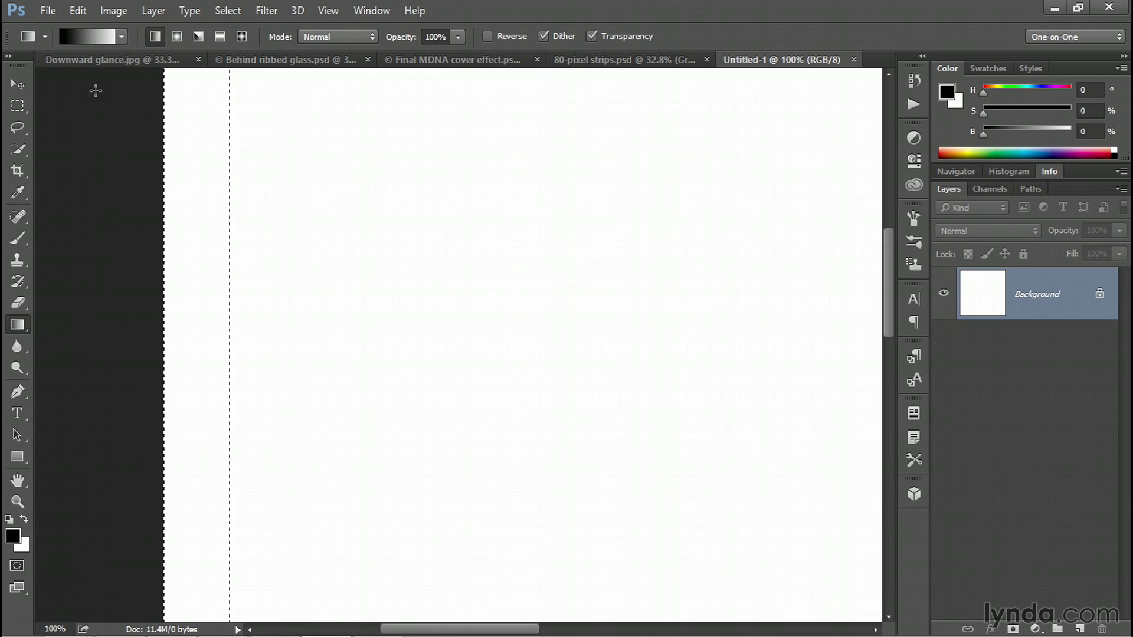
pyautogui.rightClick(28, 37)
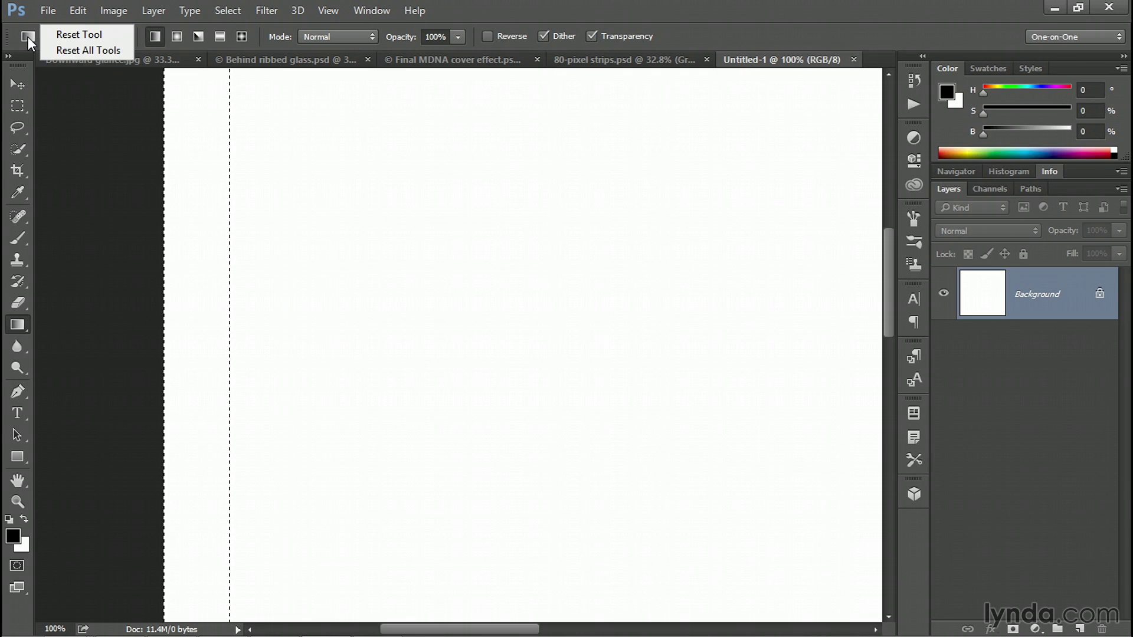
pyautogui.click(67, 38)
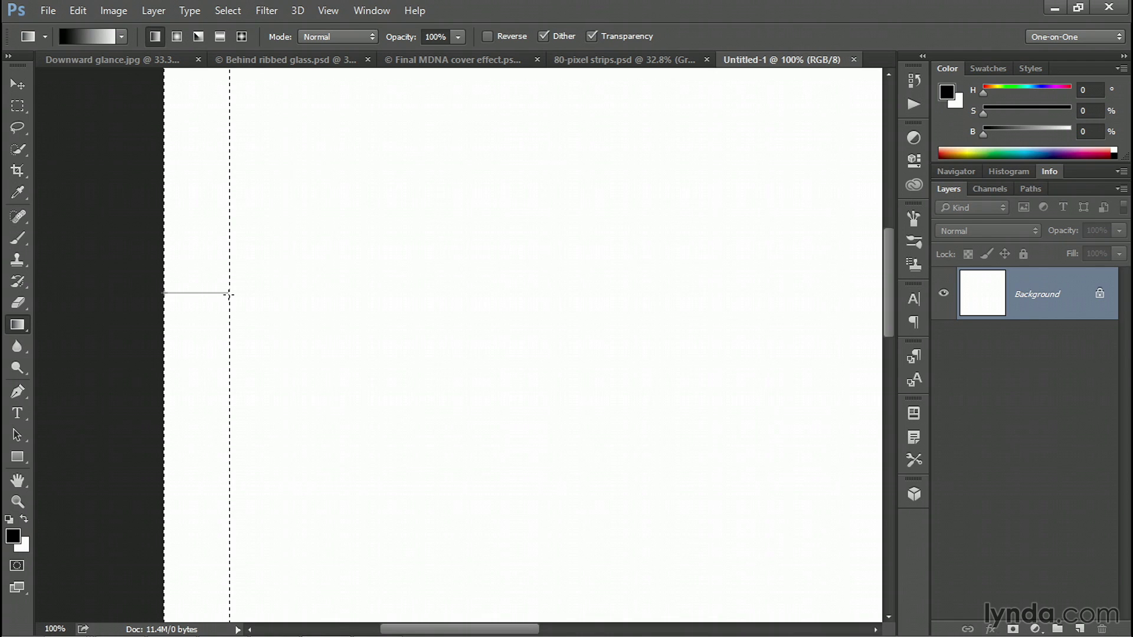
pyautogui.moveTo(229, 294); pyautogui.dragTo(229, 295)
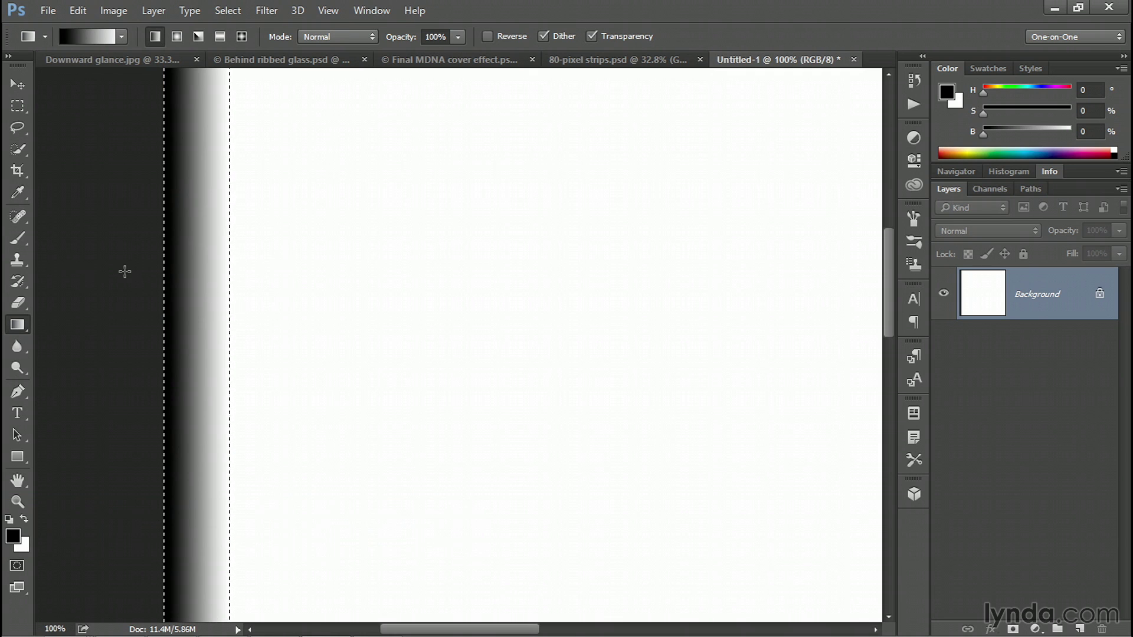
# Step: Transform a copy of the gradient strip with a relative X offset of 80 px
pyautogui.hotkey('ctrl', '-')
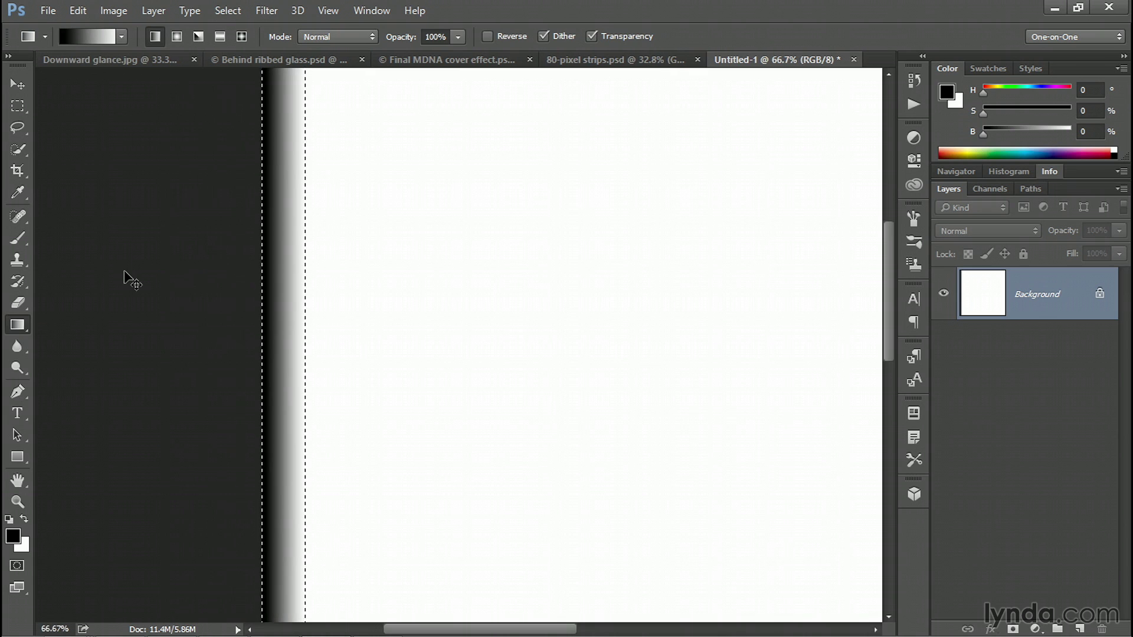
pyautogui.hotkey('ctrl', '0')
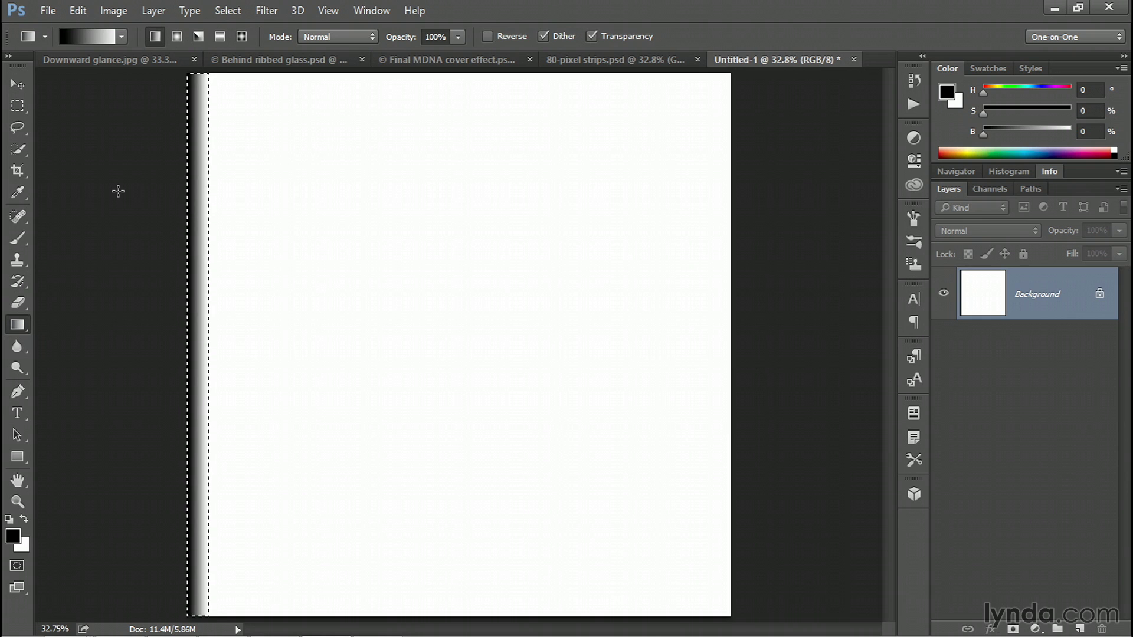
pyautogui.hotkey('ctrl', 'alt', 't')
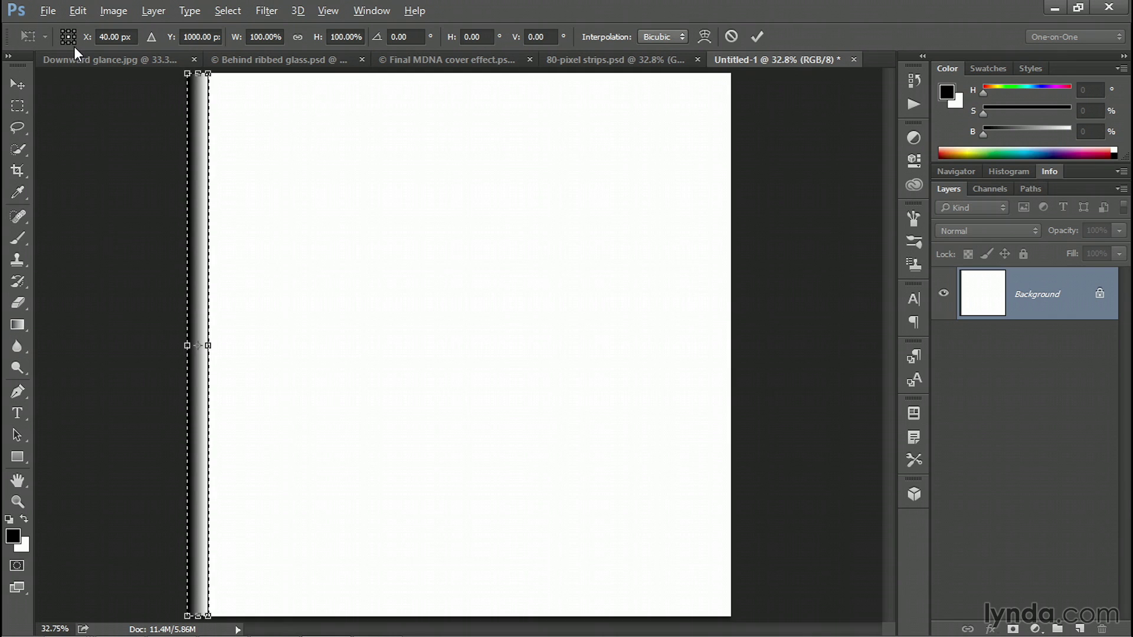
pyautogui.click(151, 38)
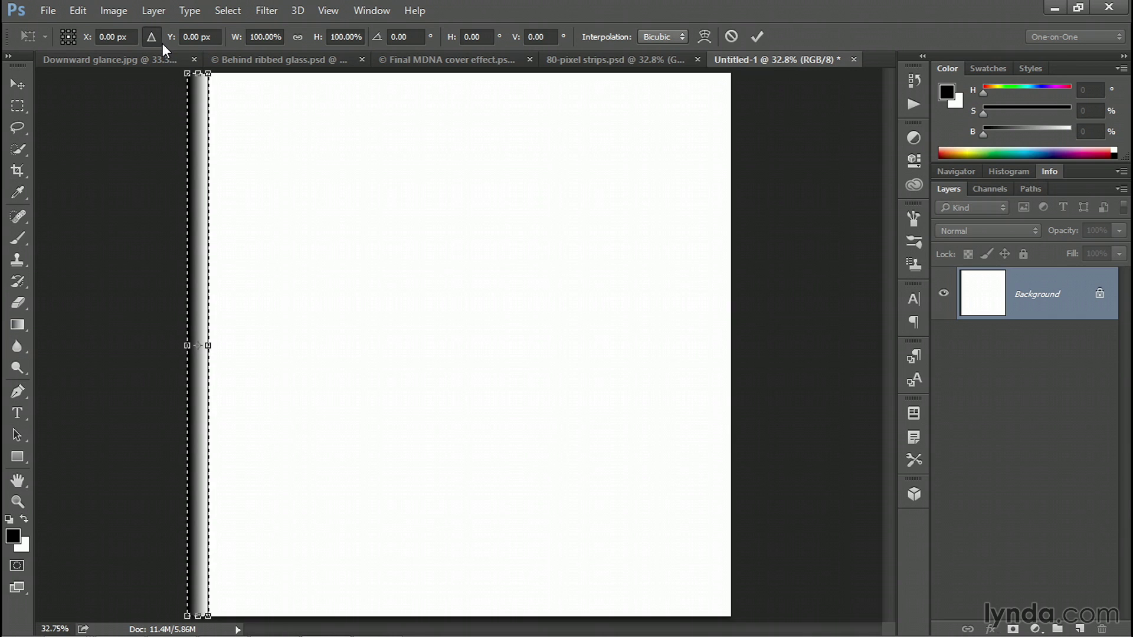
pyautogui.click(86, 39)
pyautogui.write('80')
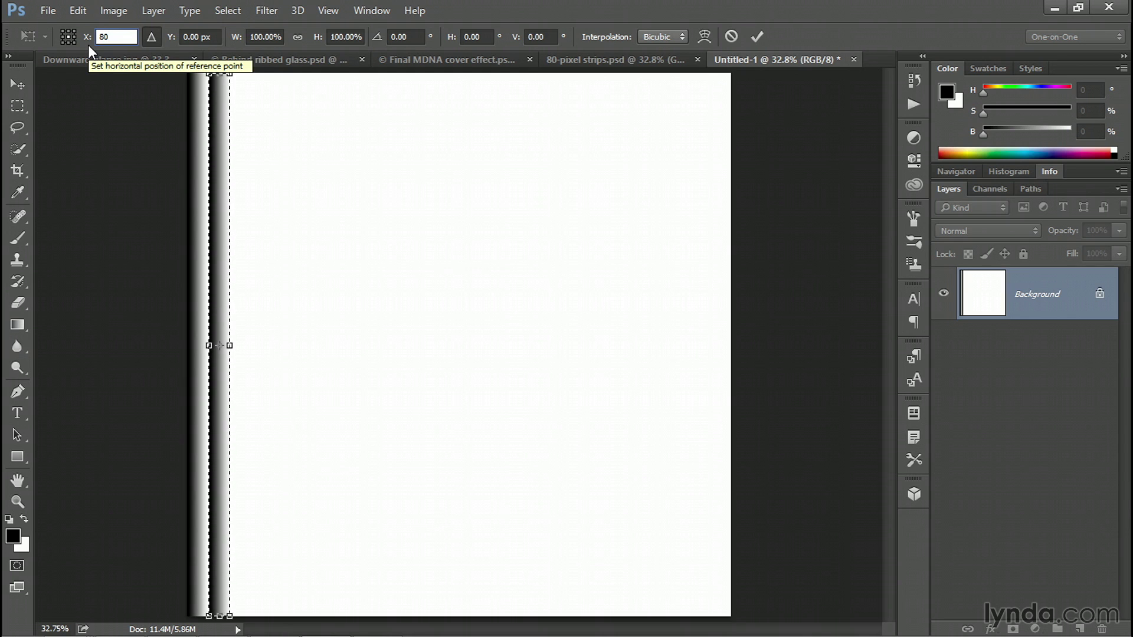
pyautogui.press('Return')
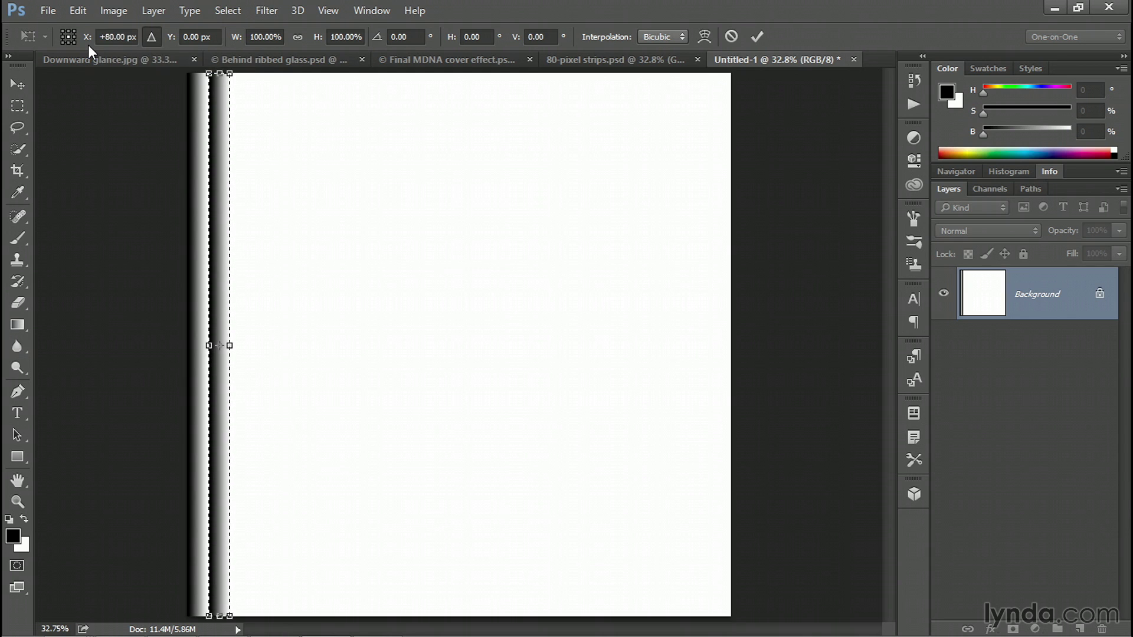
pyautogui.press('Return')
pyautogui.press('g')
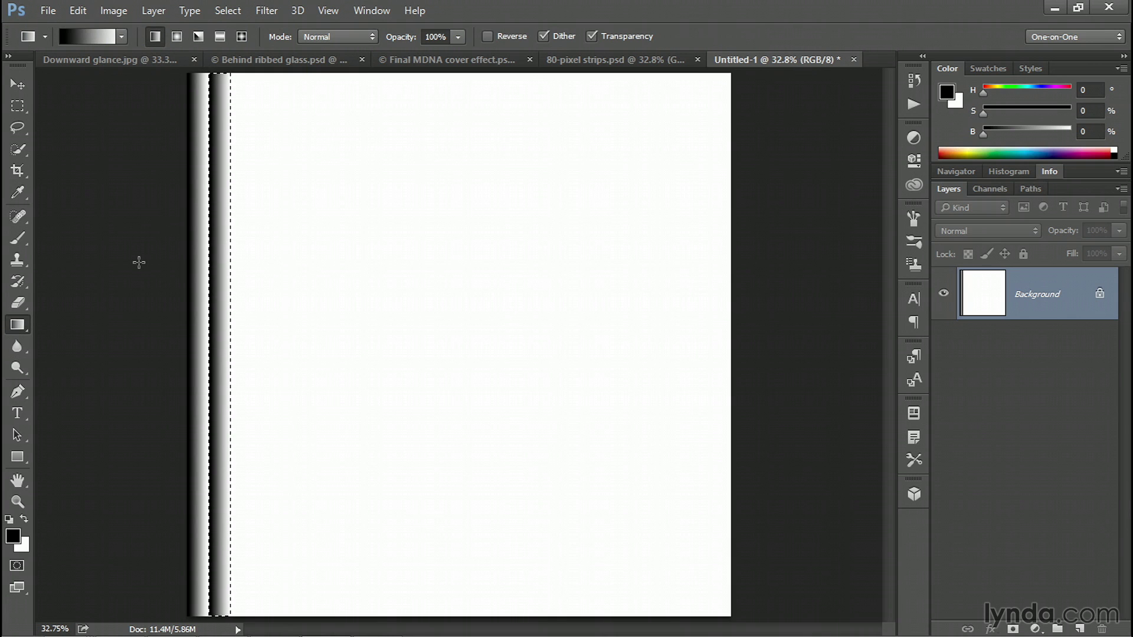
# Step: Repeat the 80 px copy-transform six times to tile strips to the right edge, then deselect
pyautogui.hotkey('ctrl', 'shift', 'alt', 't')
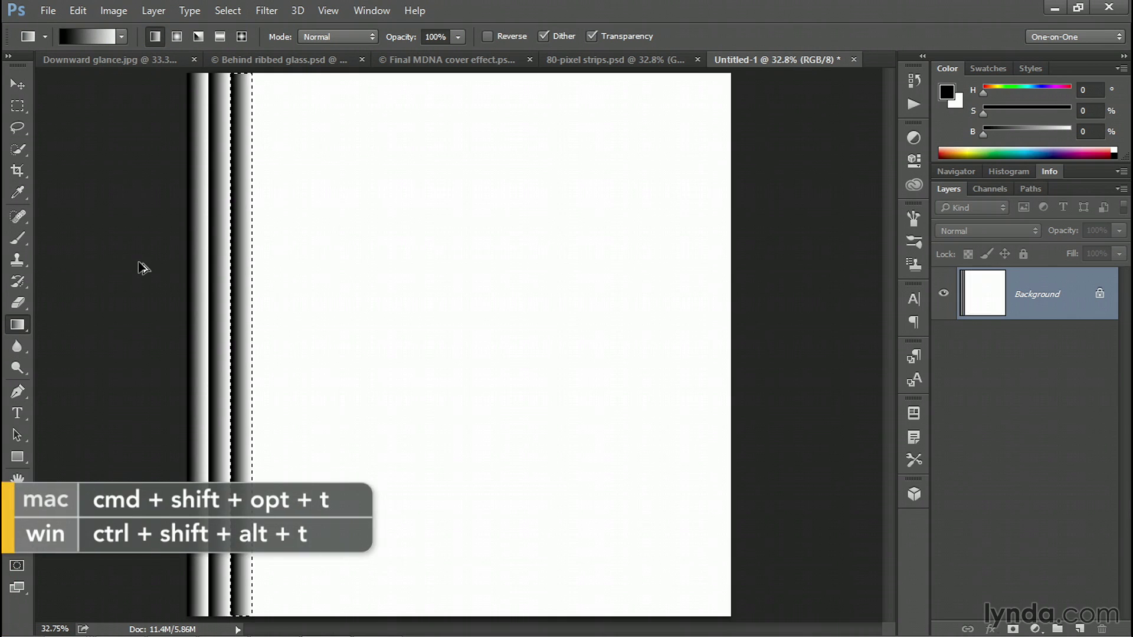
pyautogui.hotkey('ctrl', 'shift', 'alt', 't')
pyautogui.hotkey('ctrl', 'shift', 'alt', 't')
pyautogui.hotkey('ctrl', 'shift', 'alt', 't')
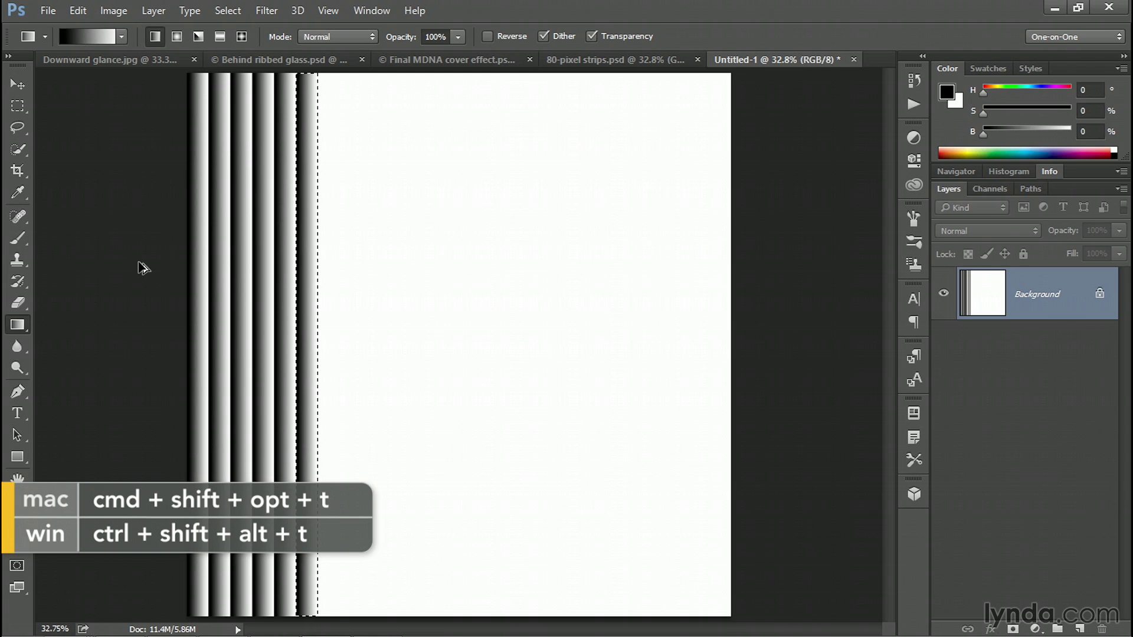
pyautogui.hotkey('ctrl', 'shift', 'alt', 't')
pyautogui.hotkey('ctrl', 'shift', 'alt', 't')
pyautogui.hotkey('ctrl', 'shift', 'alt', 't')
pyautogui.hotkey('ctrl', 'shift', 'alt', 't')
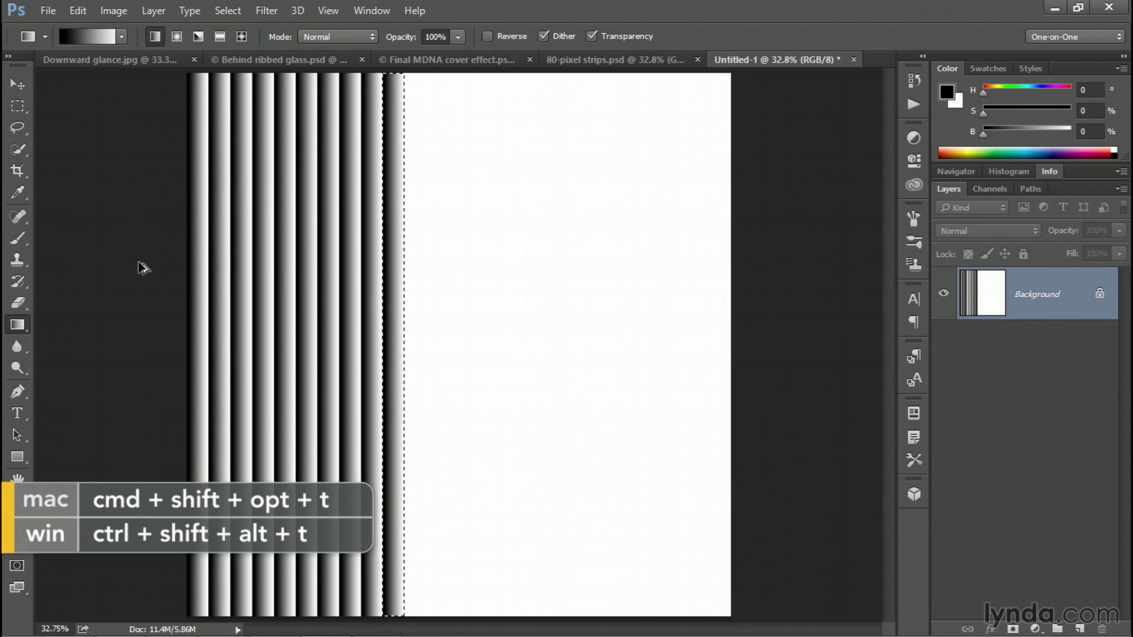
pyautogui.hotkey('ctrl', 'shift', 'alt', 't')
pyautogui.hotkey('ctrl', 'shift', 'alt', 't')
pyautogui.hotkey('ctrl', 'shift', 'alt', 't')
pyautogui.hotkey('ctrl', 'shift', 'alt', 't')
pyautogui.hotkey('ctrl', 'shift', 'alt', 't')
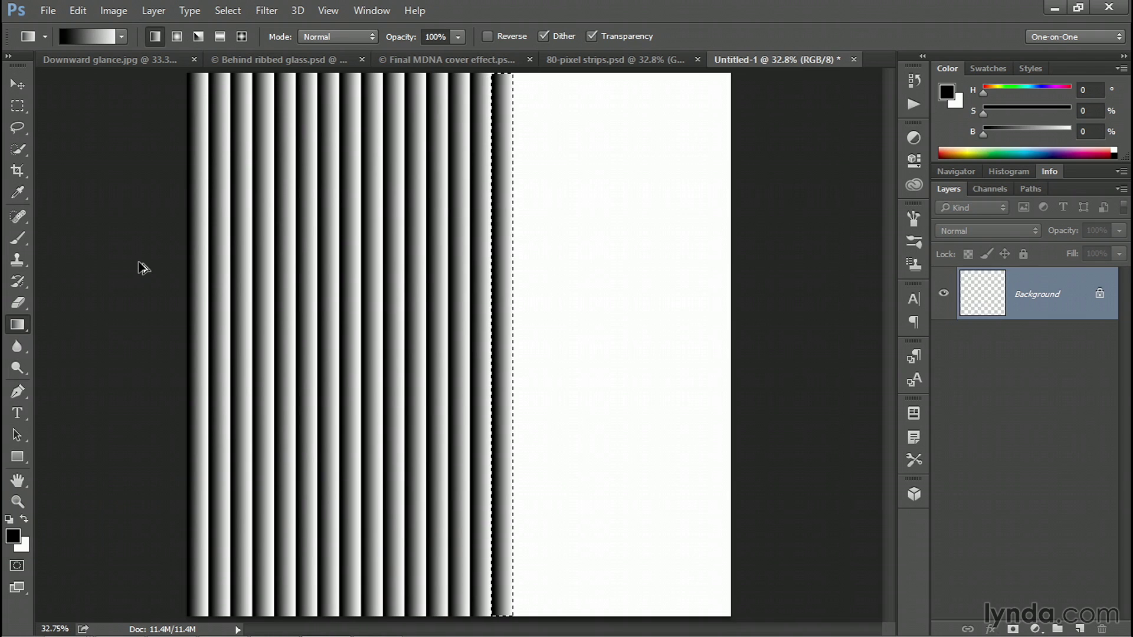
pyautogui.hotkey('ctrl', 'shift', 'alt', 't')
pyautogui.hotkey('ctrl', 'shift', 'alt', 't')
pyautogui.hotkey('ctrl', 'shift', 'alt', 't')
pyautogui.hotkey('ctrl', 'shift', 'alt', 't')
pyautogui.hotkey('ctrl', 'shift', 'alt', 't')
pyautogui.hotkey('ctrl', 'shift', 'alt', 't')
pyautogui.hotkey('ctrl', 'shift', 'alt', 't')
pyautogui.hotkey('ctrl', 'shift', 'alt', 't')
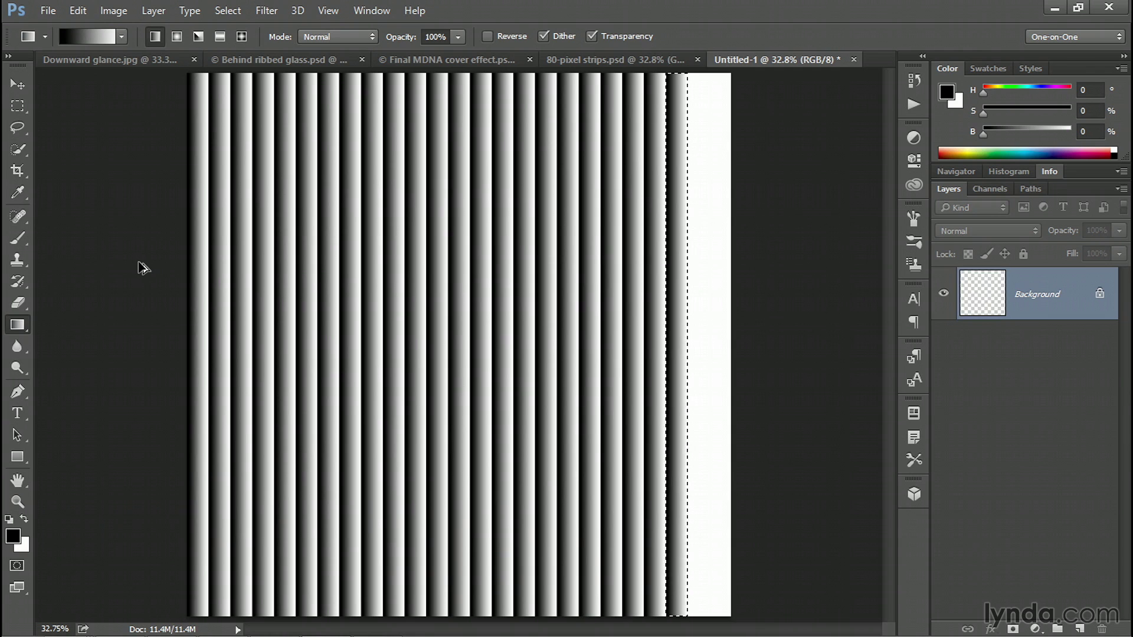
pyautogui.hotkey('ctrl', 'shift', 'alt', 't')
pyautogui.hotkey('ctrl', 'shift', 'alt', 't')
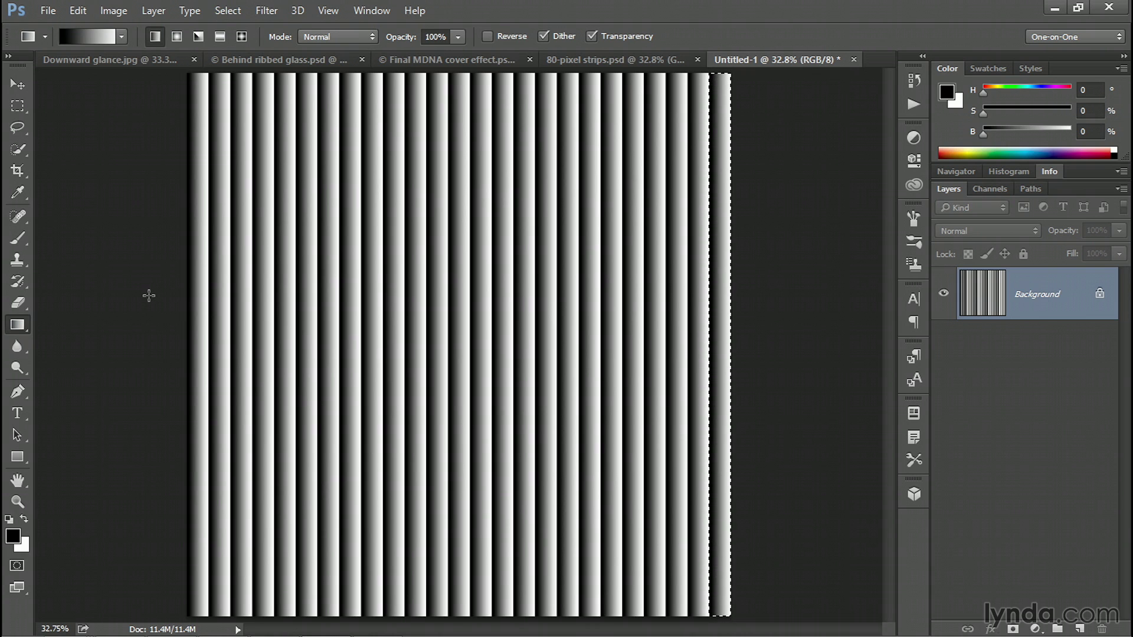
pyautogui.hotkey('ctrl', 'd')
# Step: Switch Untitled-1 to Grayscale mode, discarding its colour information
pyautogui.click(117, 11)
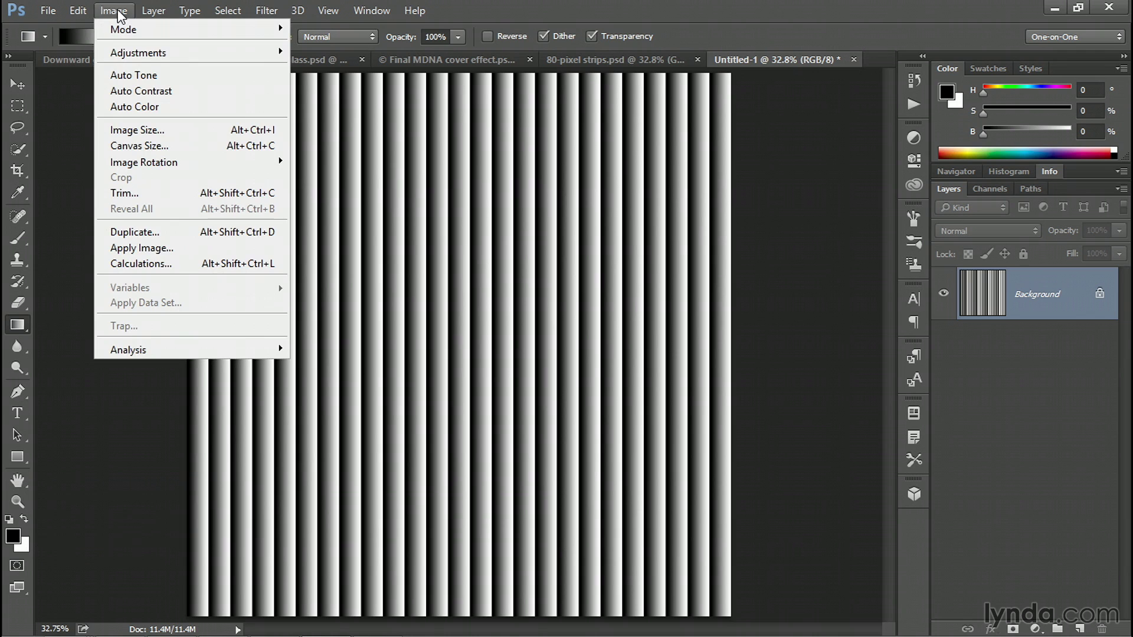
pyautogui.moveTo(163, 38)
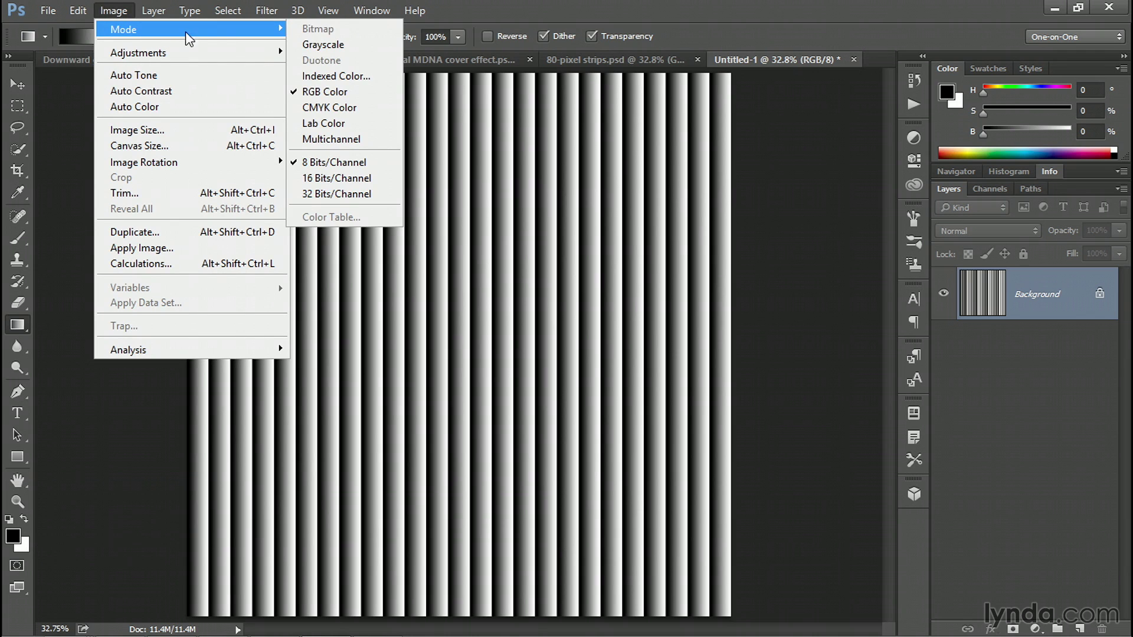
pyautogui.click(358, 44)
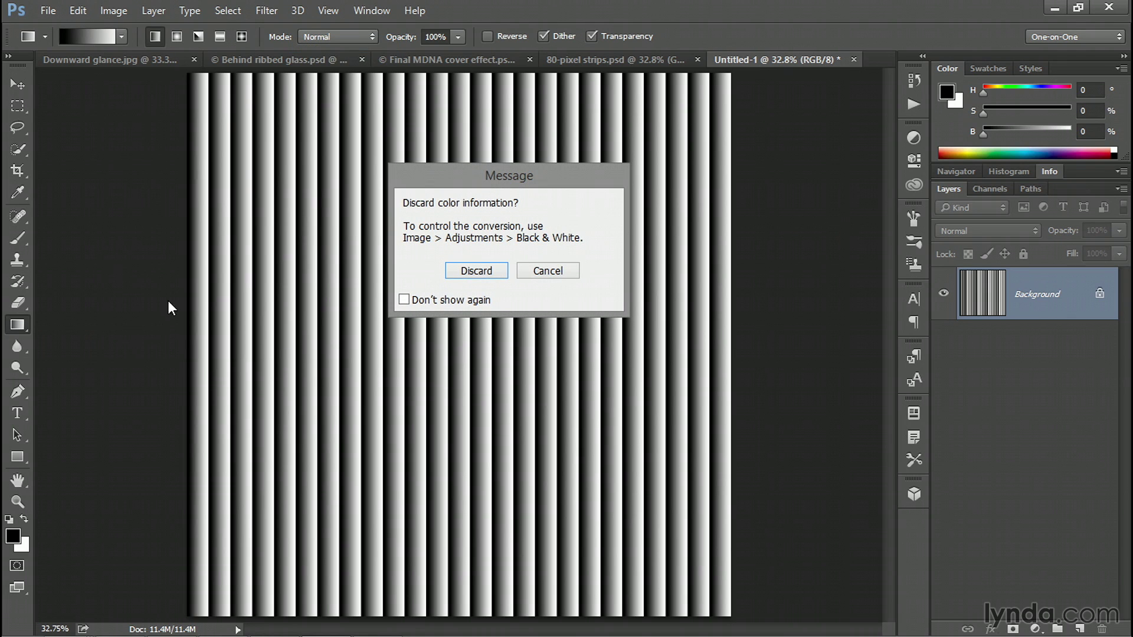
pyautogui.click(494, 272)
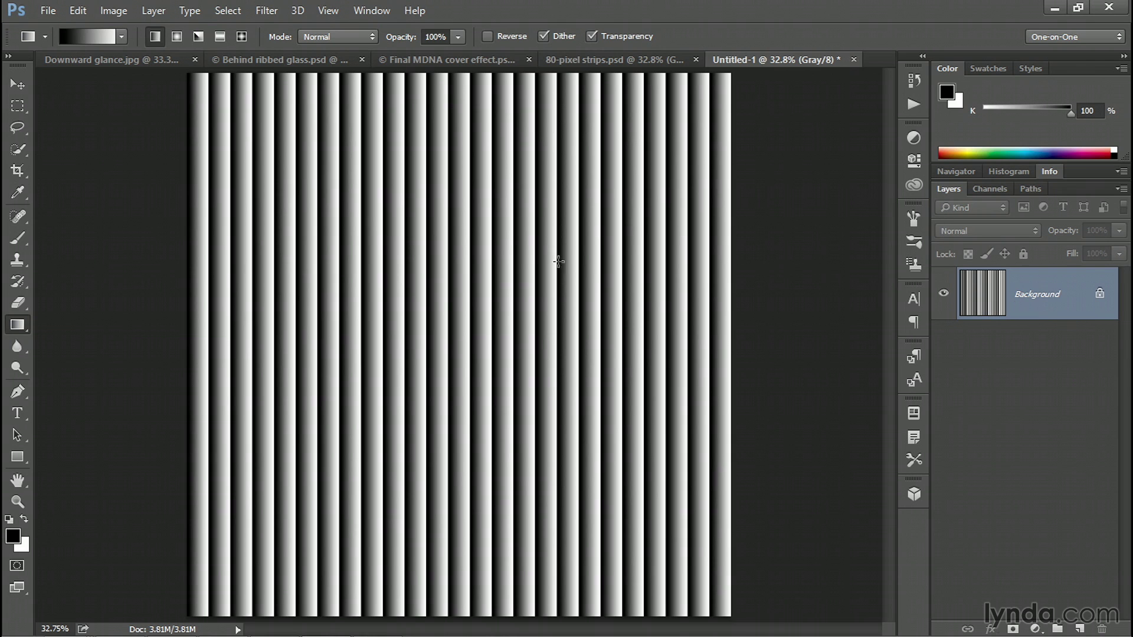
pyautogui.click(48, 11)
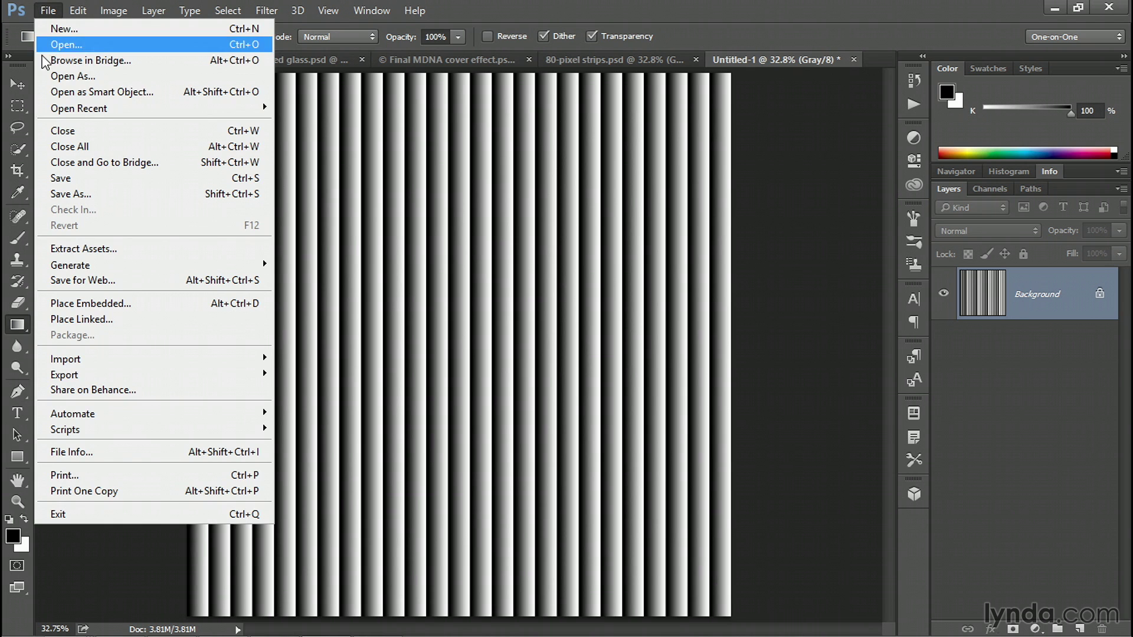
pyautogui.click(99, 180)
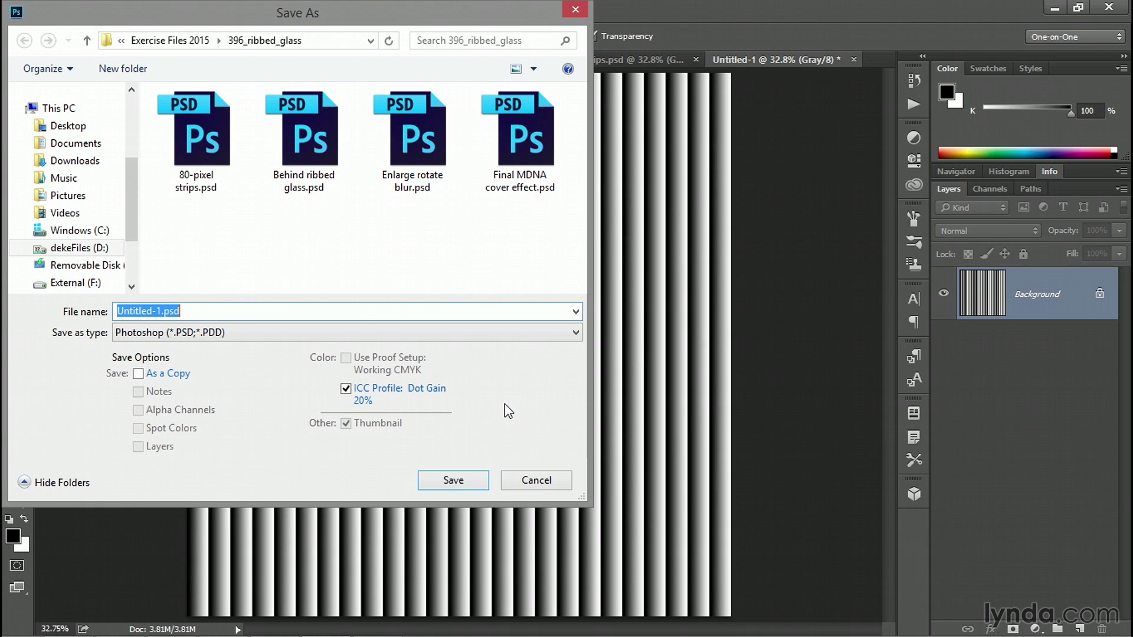
pyautogui.click(529, 487)
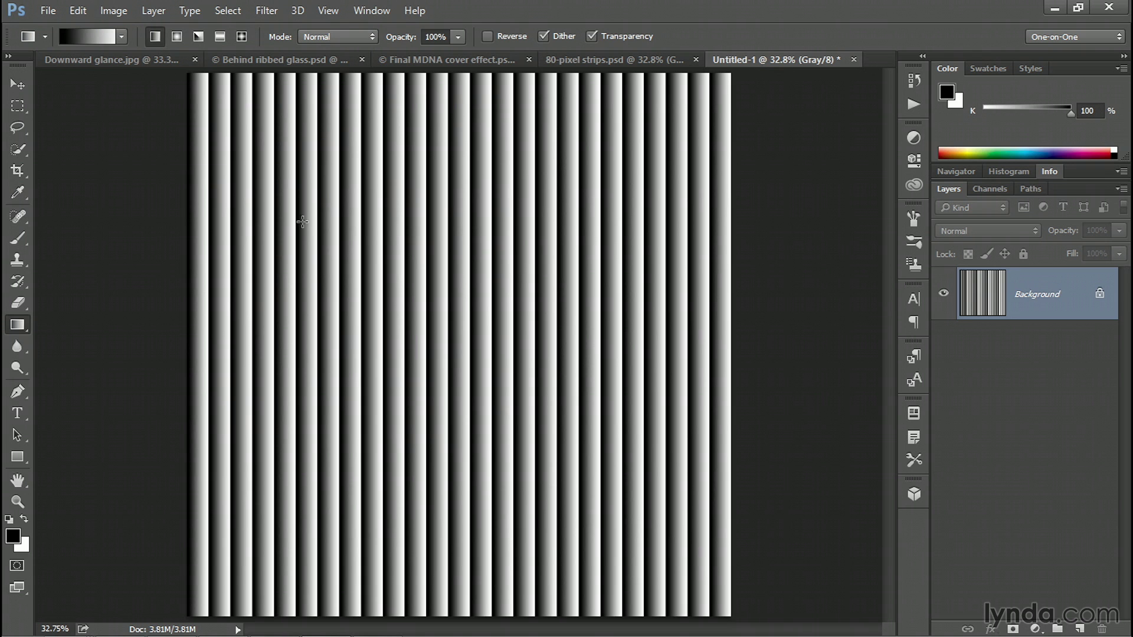
# Step: In Downward glance.jpg, turn the Background into a regular layer named 'model'
pyautogui.click(113, 61)
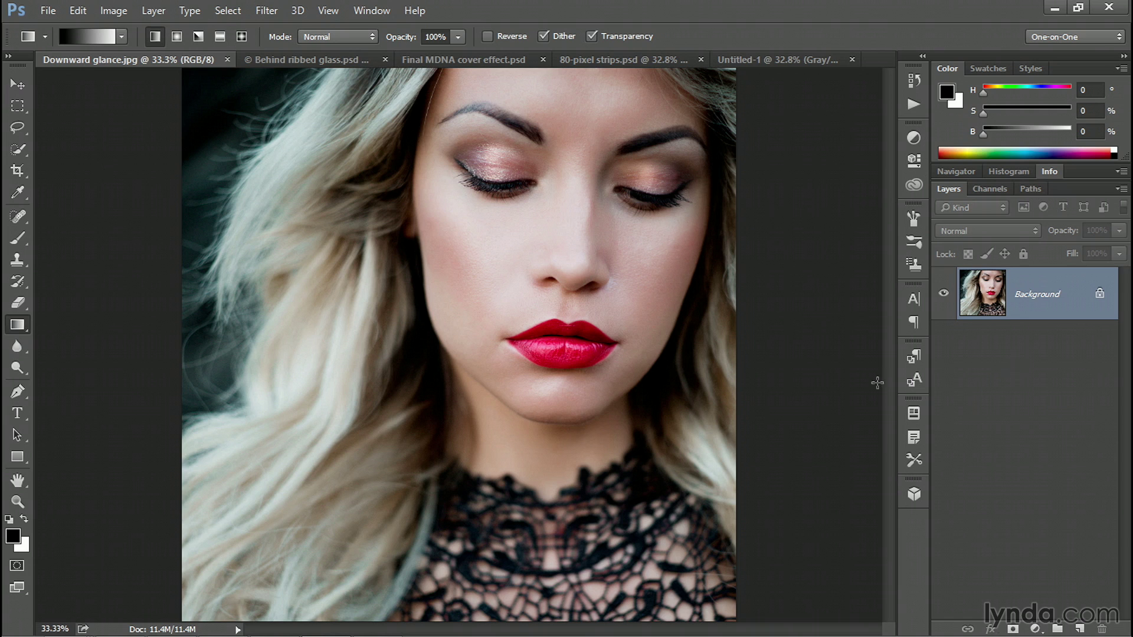
pyautogui.doubleClick(1026, 316)
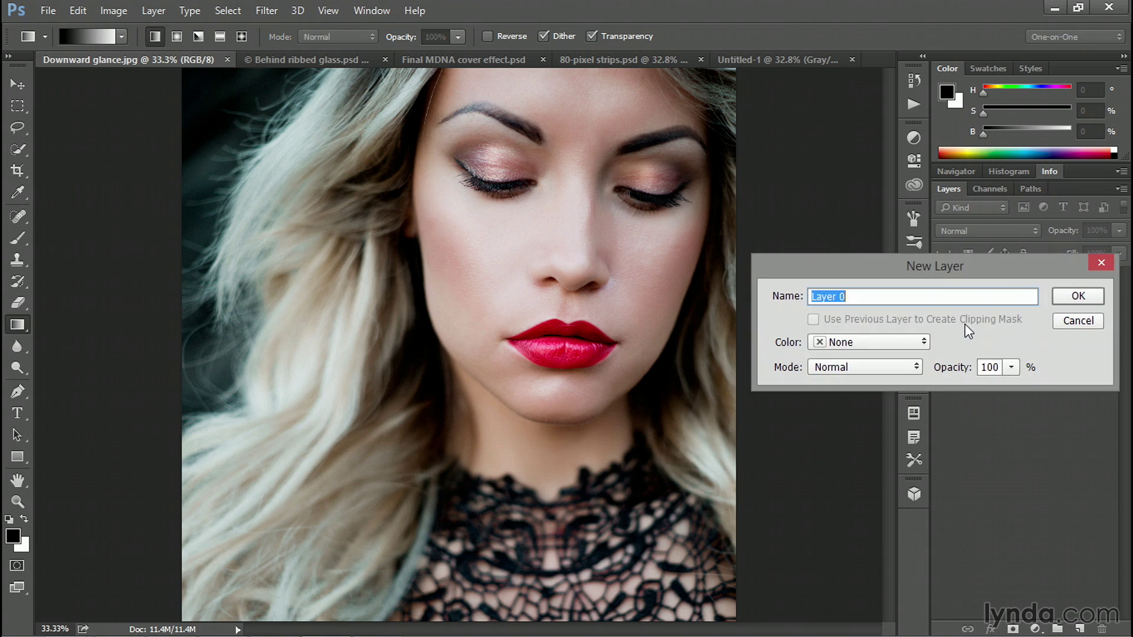
pyautogui.write('model')
pyautogui.click(1070, 297)
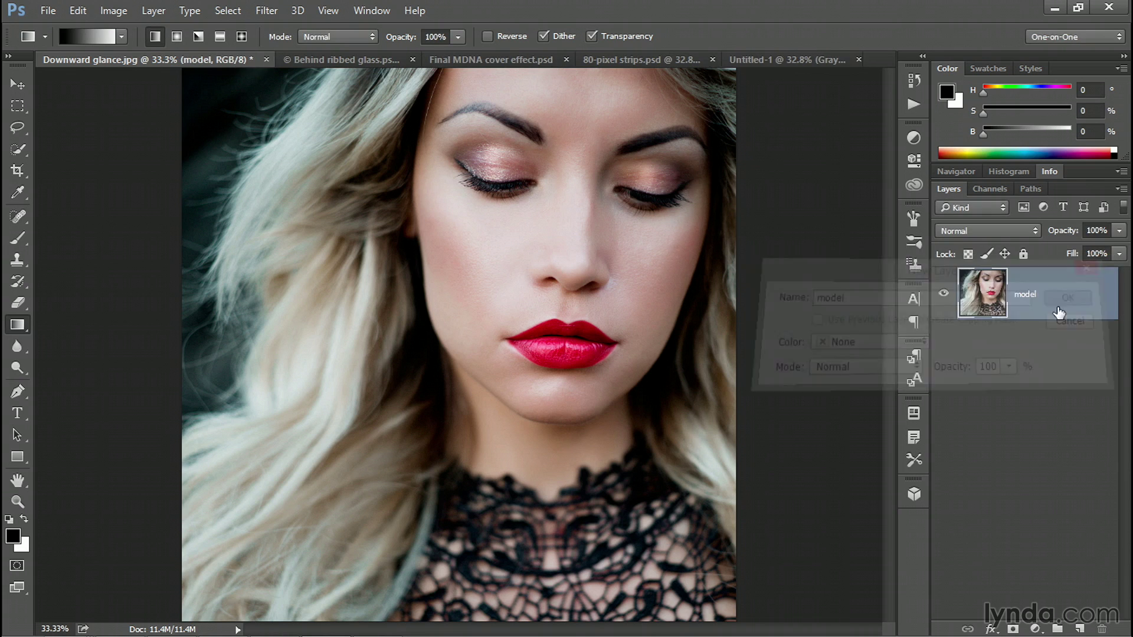
# Step: Convert the model layer to a Smart Object
pyautogui.click(16, 111)
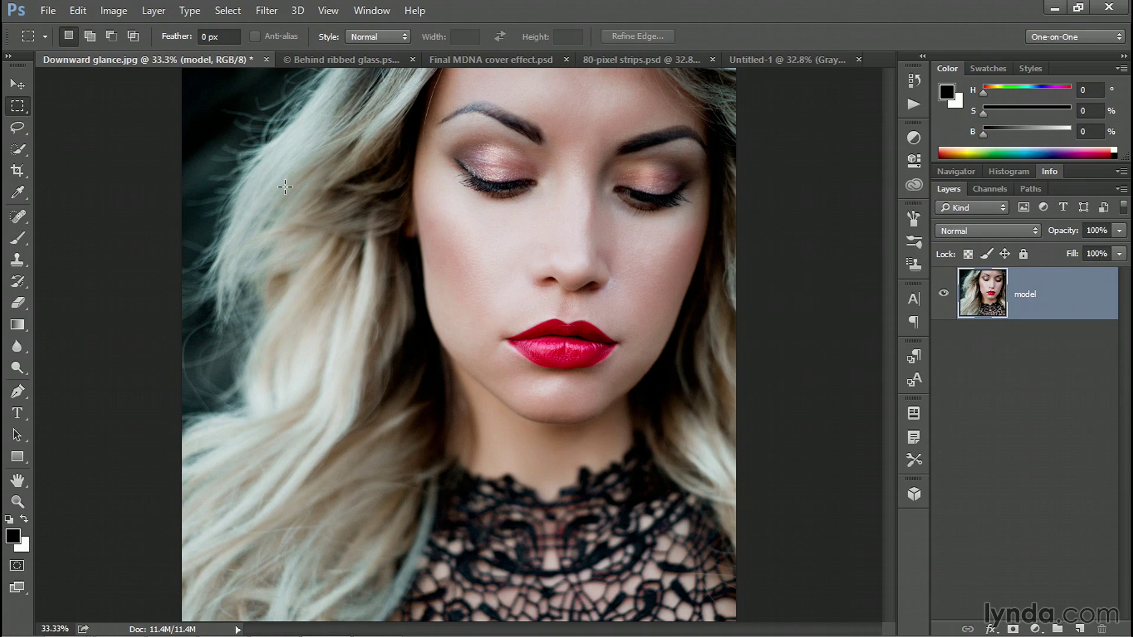
pyautogui.rightClick(278, 237)
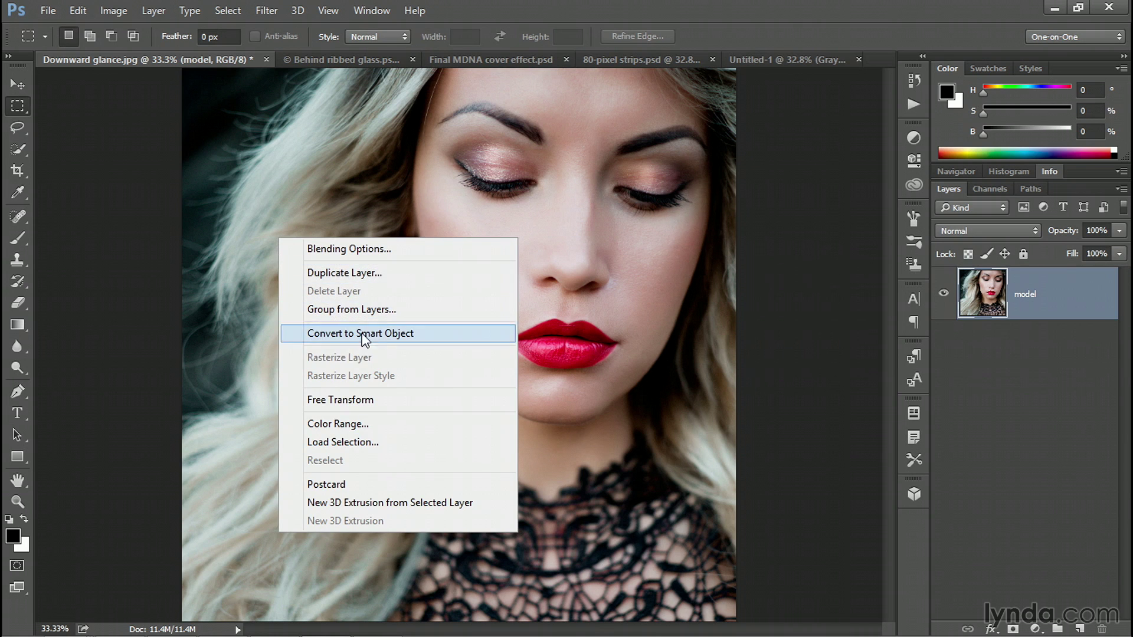
pyautogui.click(445, 336)
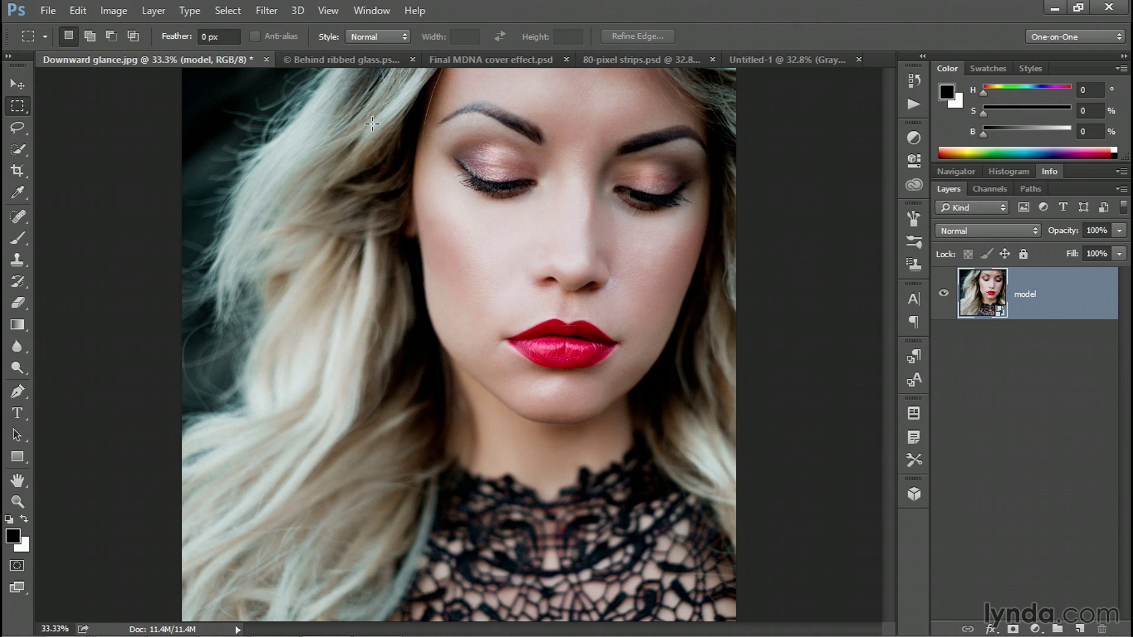
# Step: Apply Displace with horizontal scale 50 and vertical 10, using 80-pixel strips.psd as the map
pyautogui.click(272, 12)
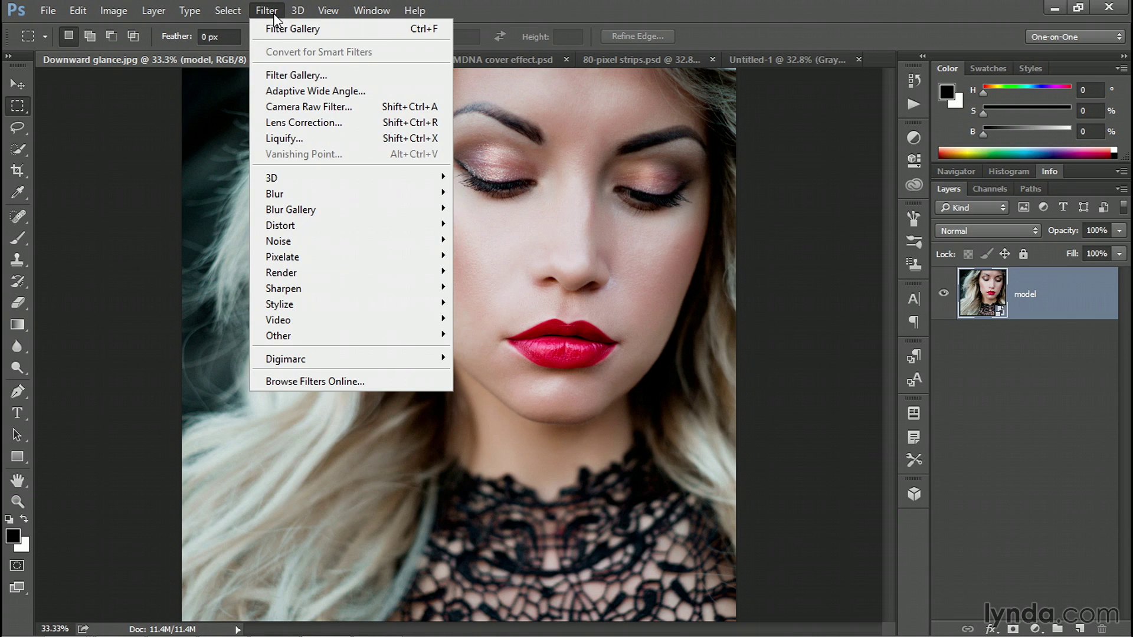
pyautogui.moveTo(295, 227)
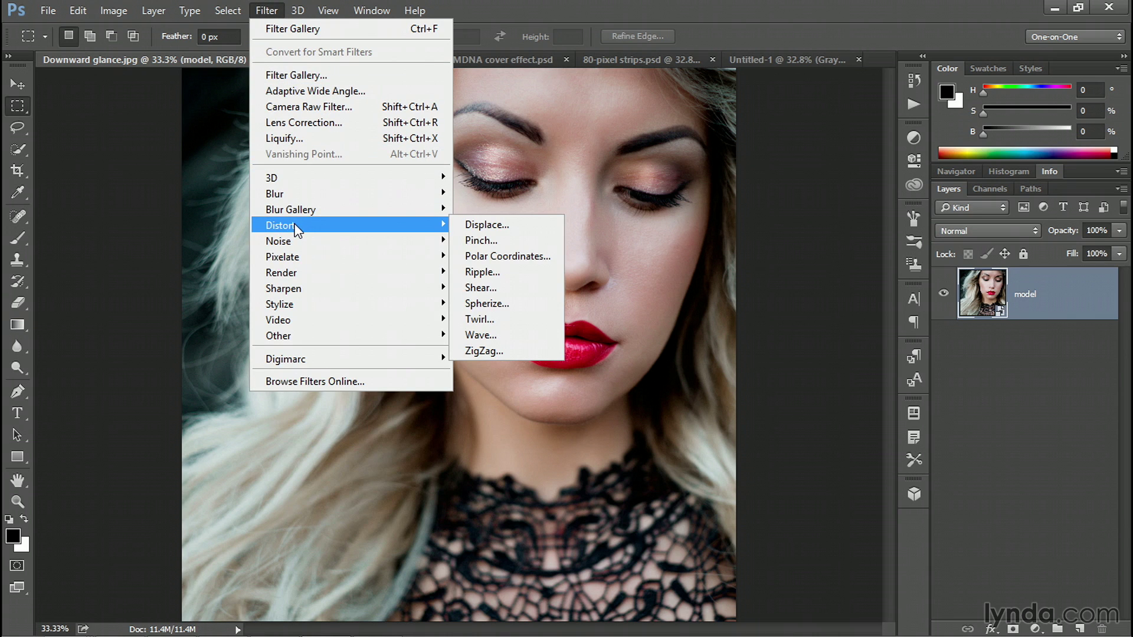
pyautogui.click(527, 227)
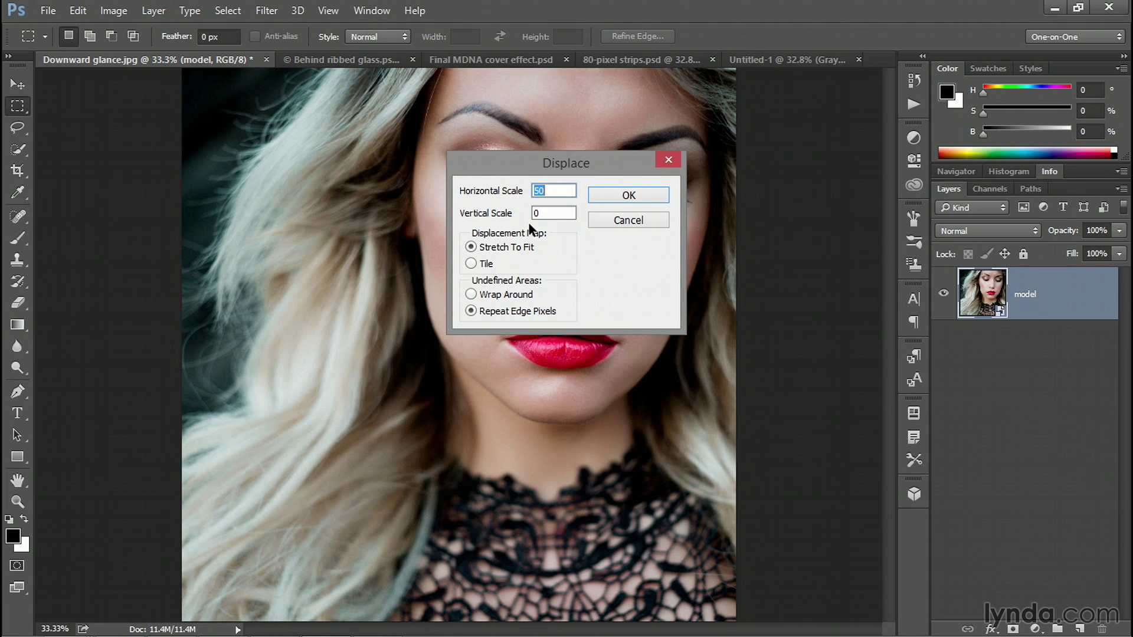
pyautogui.moveTo(509, 171); pyautogui.dragTo(762, 181)
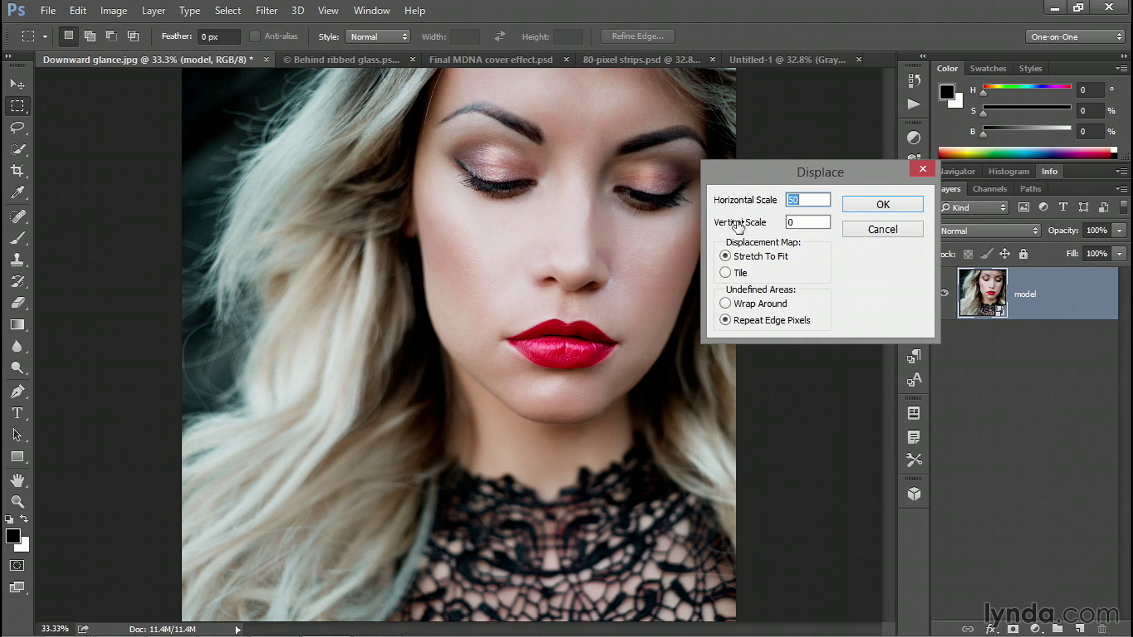
pyautogui.write('10')
pyautogui.press('Tab')
pyautogui.write('10')
pyautogui.hotkey('shift', 'Tab')
pyautogui.write('50')
pyautogui.click(856, 205)
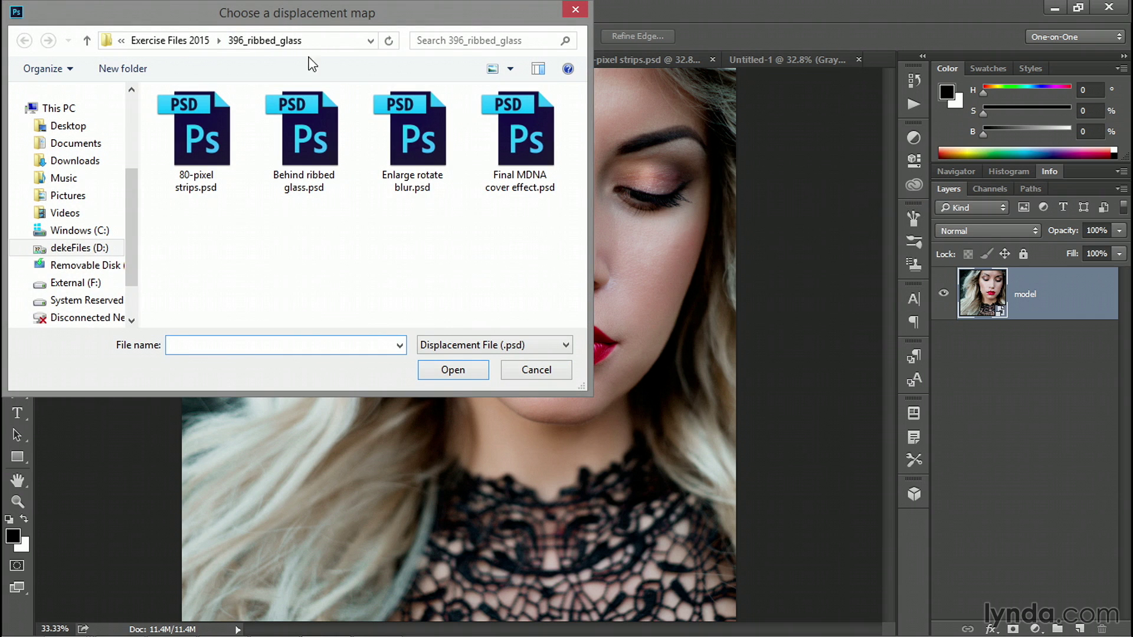
pyautogui.click(208, 136)
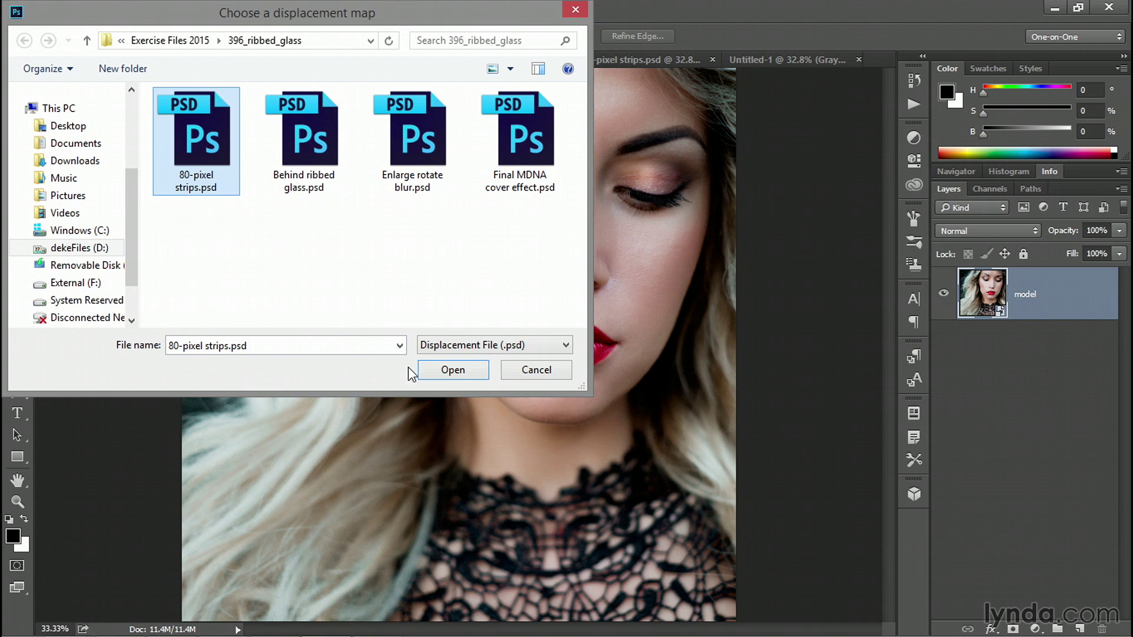
pyautogui.click(475, 373)
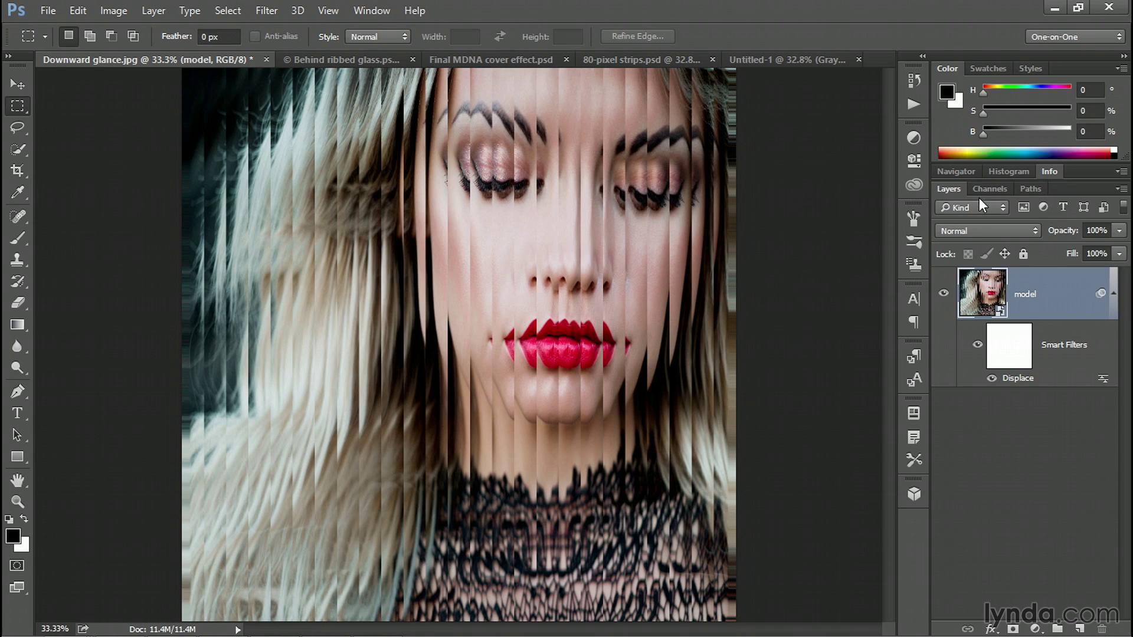
# Step: Delete the smart filter mask and zoom to 200% on the striped face
pyautogui.rightClick(1014, 346)
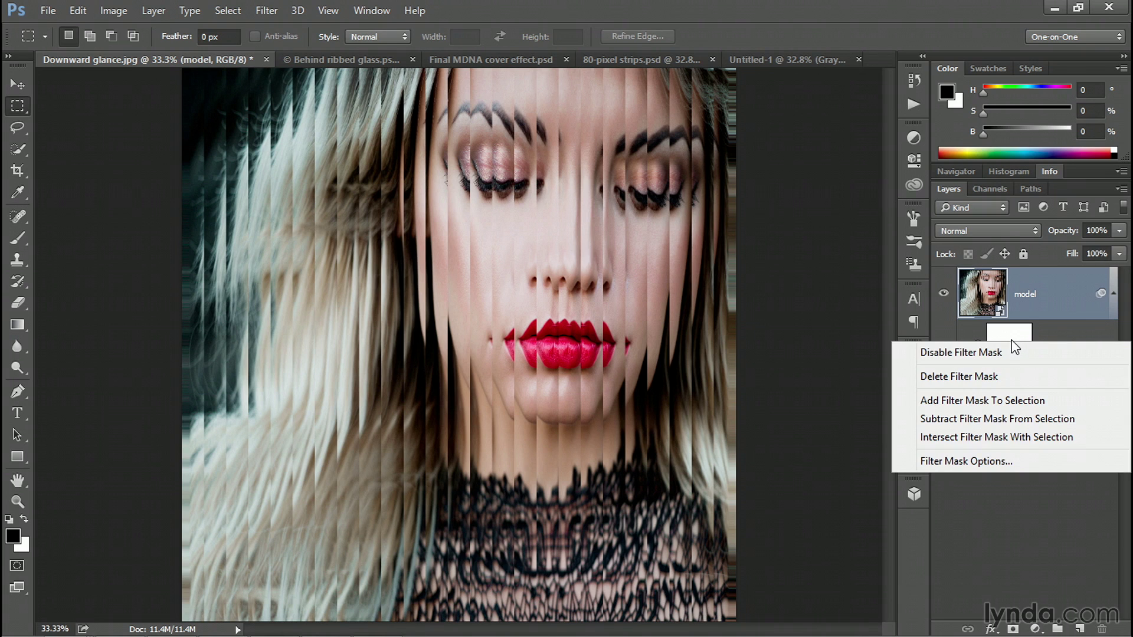
pyautogui.click(1010, 375)
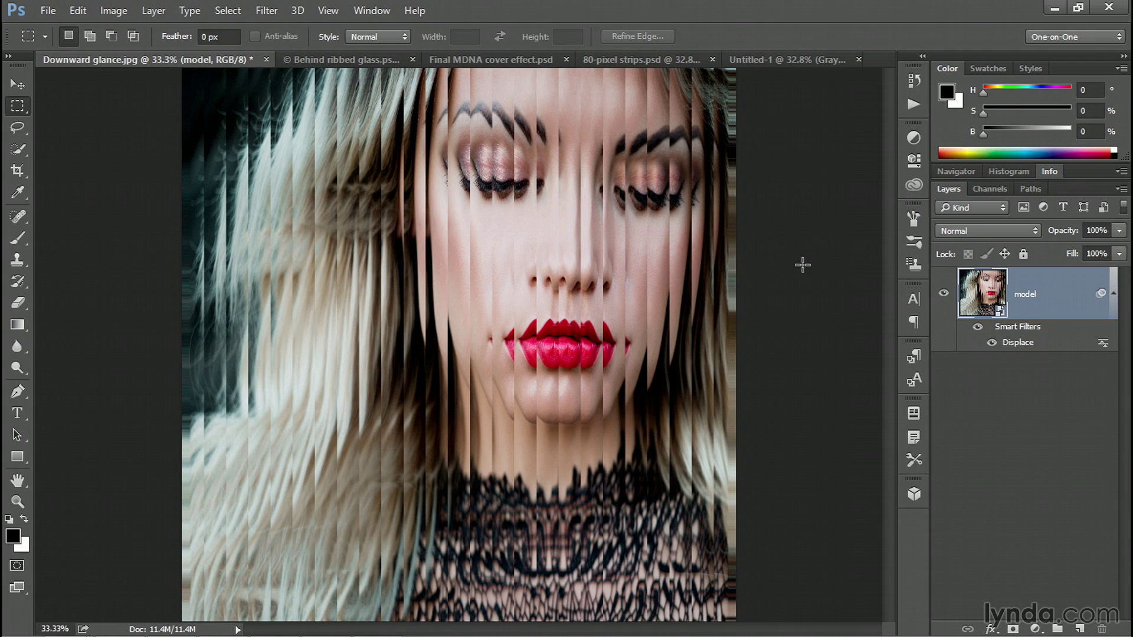
pyautogui.keyDown('ctrl'); pyautogui.click(732, 272); pyautogui.keyUp('ctrl')
pyautogui.keyDown('ctrl'); pyautogui.click(745, 286); pyautogui.keyUp('ctrl')
pyautogui.keyDown('ctrl'); pyautogui.click(759, 310); pyautogui.keyUp('ctrl')
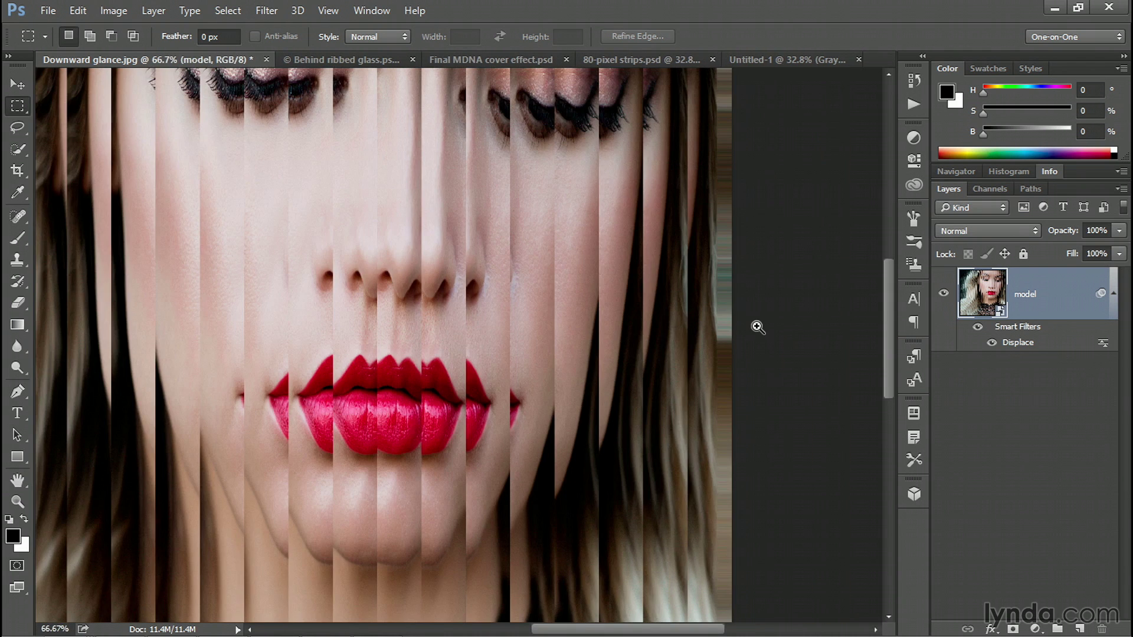
pyautogui.keyDown('ctrl'); pyautogui.click(756, 327); pyautogui.keyUp('ctrl')
pyautogui.keyDown('ctrl'); pyautogui.click(743, 343); pyautogui.keyUp('ctrl')
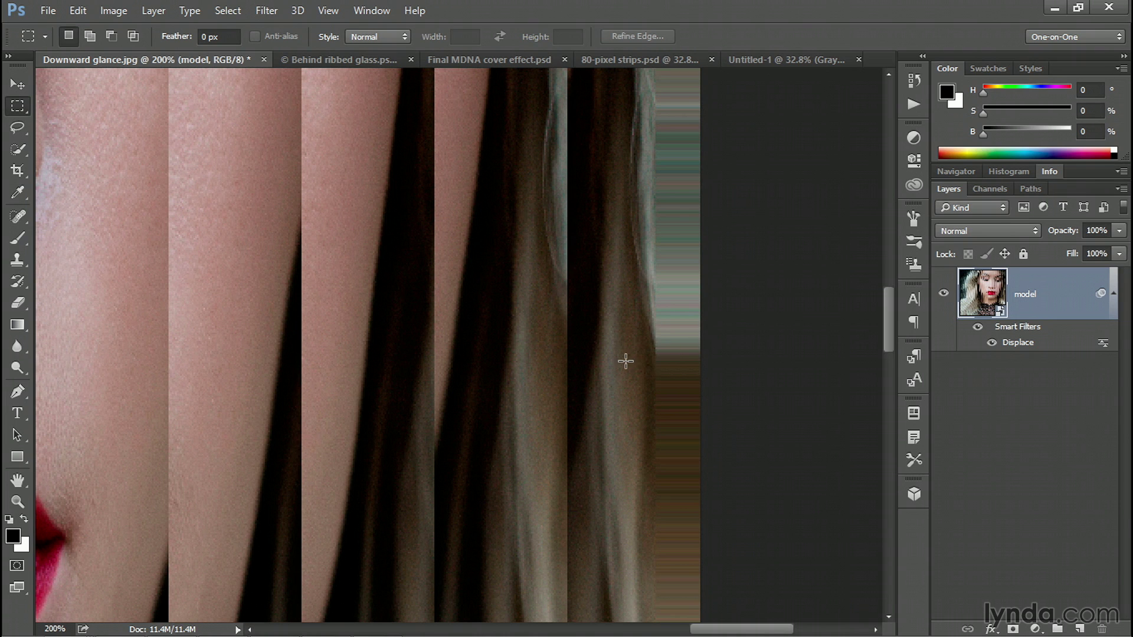
# Step: Pan across the striped face to inspect strip edges, then fit the whole image on screen
pyautogui.moveTo(152, 336); pyautogui.dragTo(536, 341)
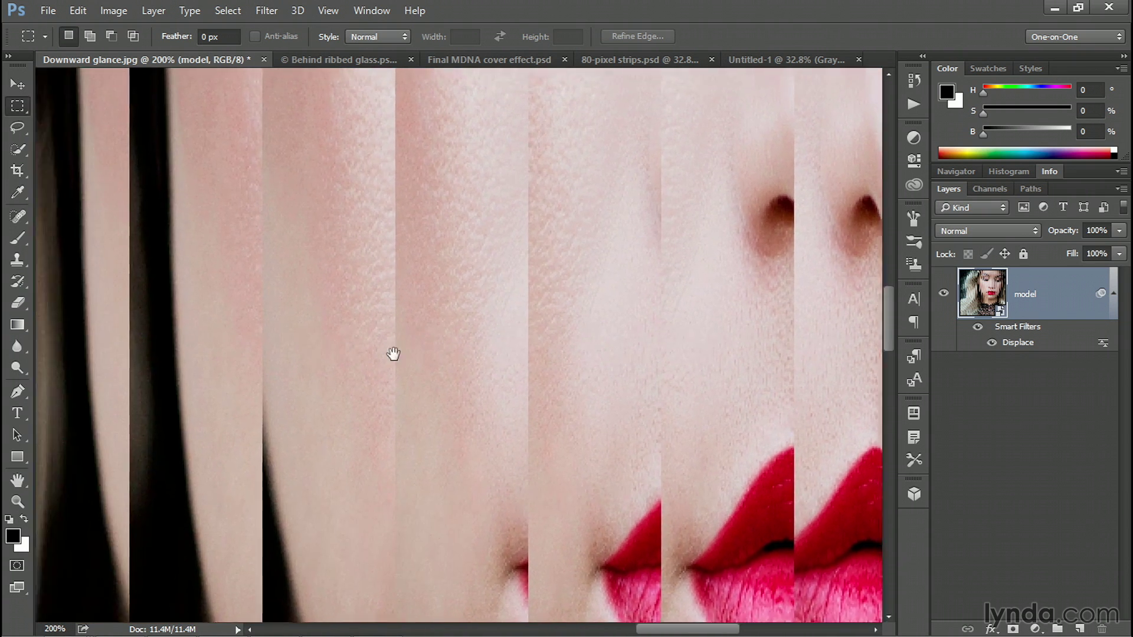
pyautogui.moveTo(393, 354); pyautogui.dragTo(589, 344)
pyautogui.moveTo(260, 348); pyautogui.dragTo(539, 356)
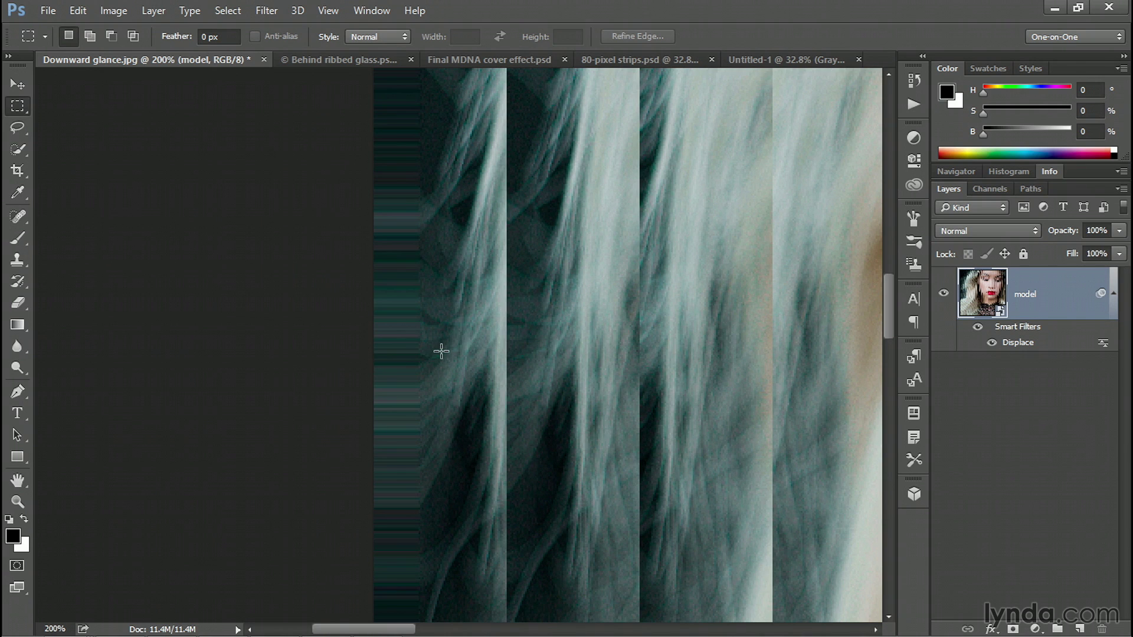
pyautogui.hotkey('ctrl', '0')
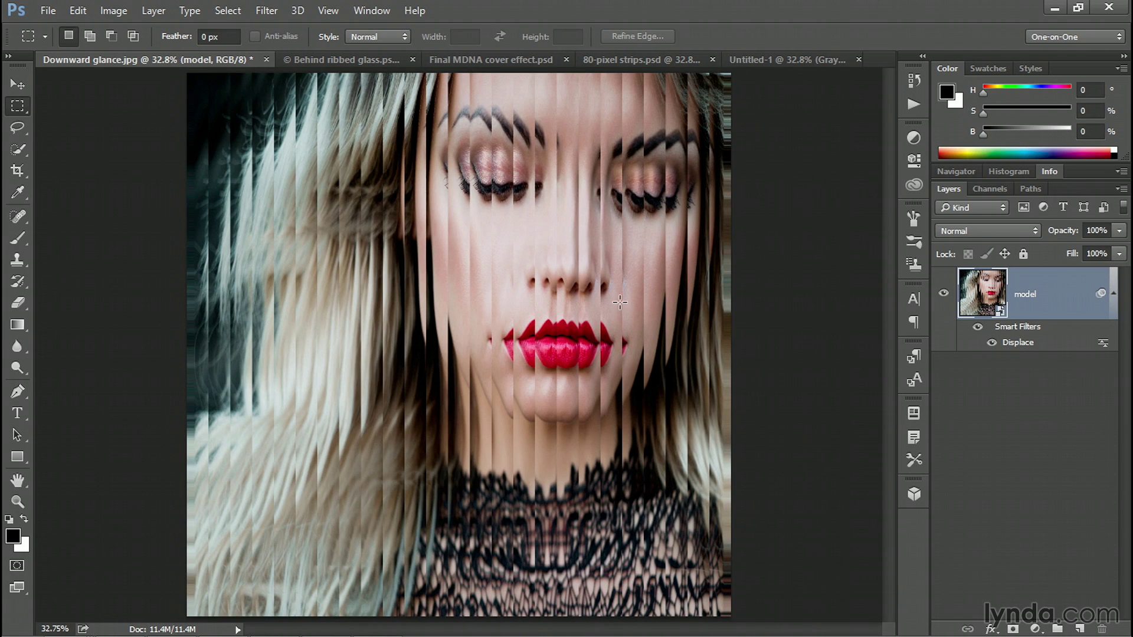
# Step: Free Transform the model smart object to 105% width, dismissing the smart filter warning
pyautogui.click(79, 12)
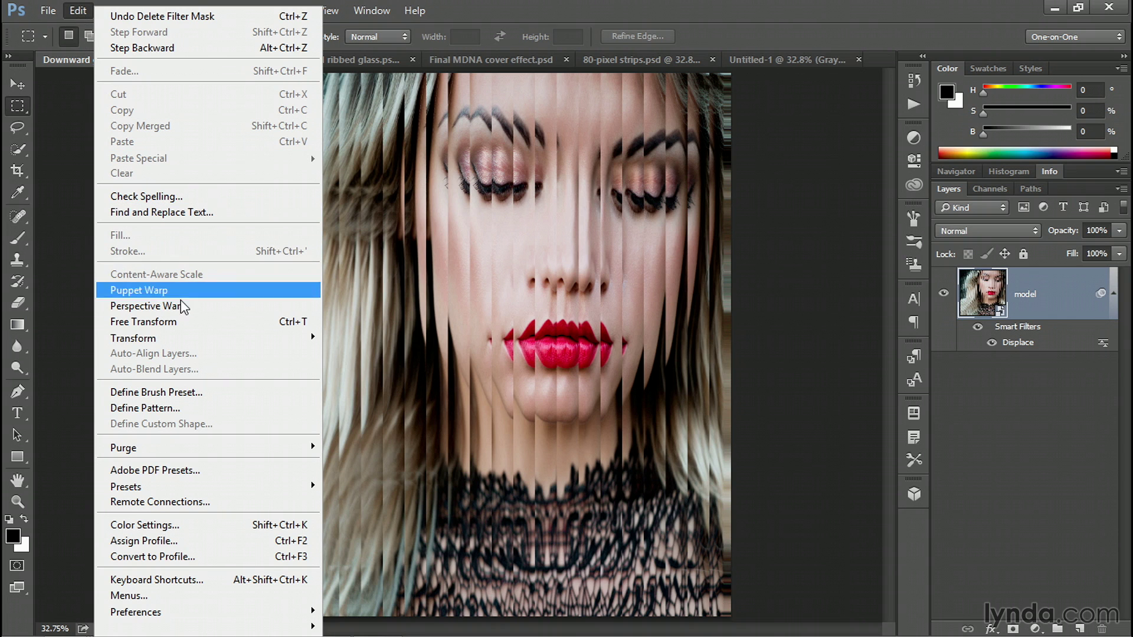
pyautogui.click(212, 321)
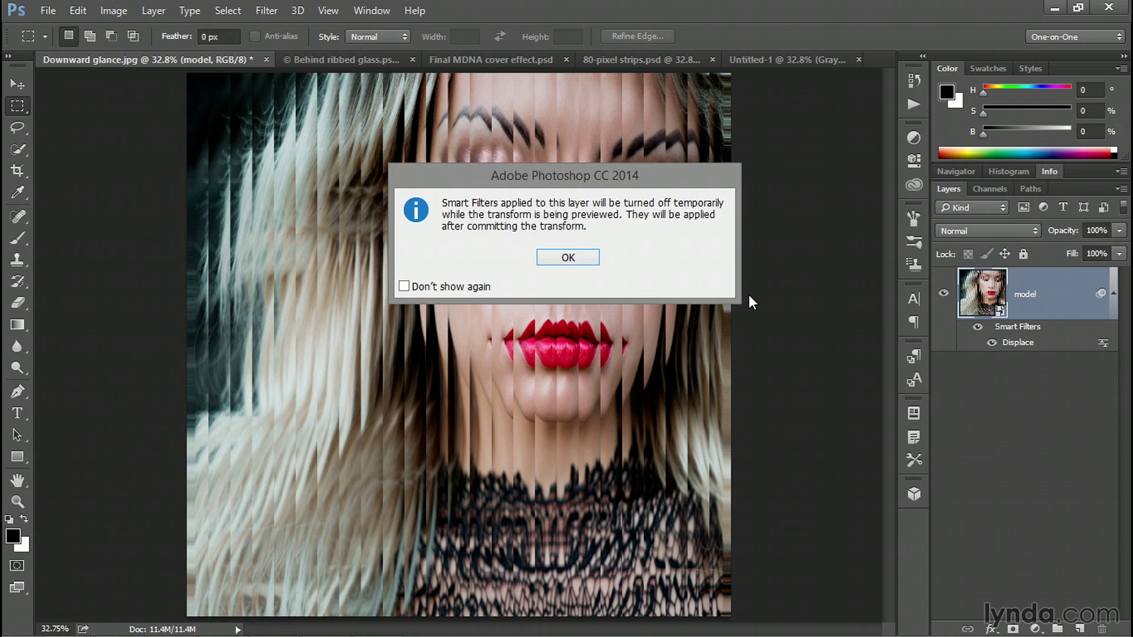
pyautogui.moveTo(452, 180); pyautogui.dragTo(713, 140)
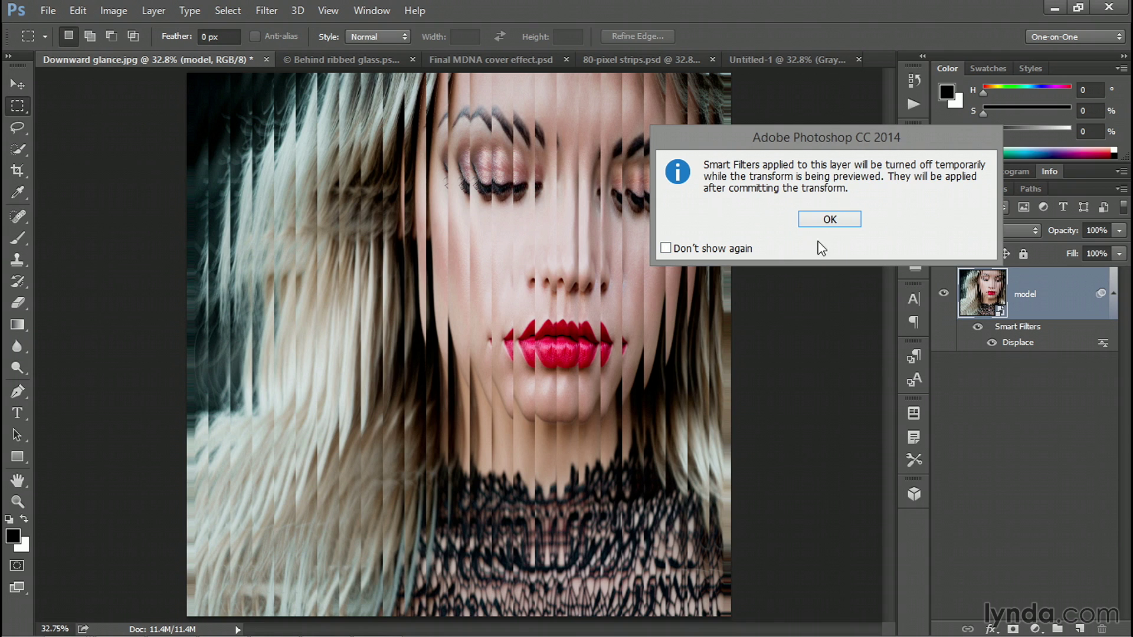
pyautogui.click(843, 221)
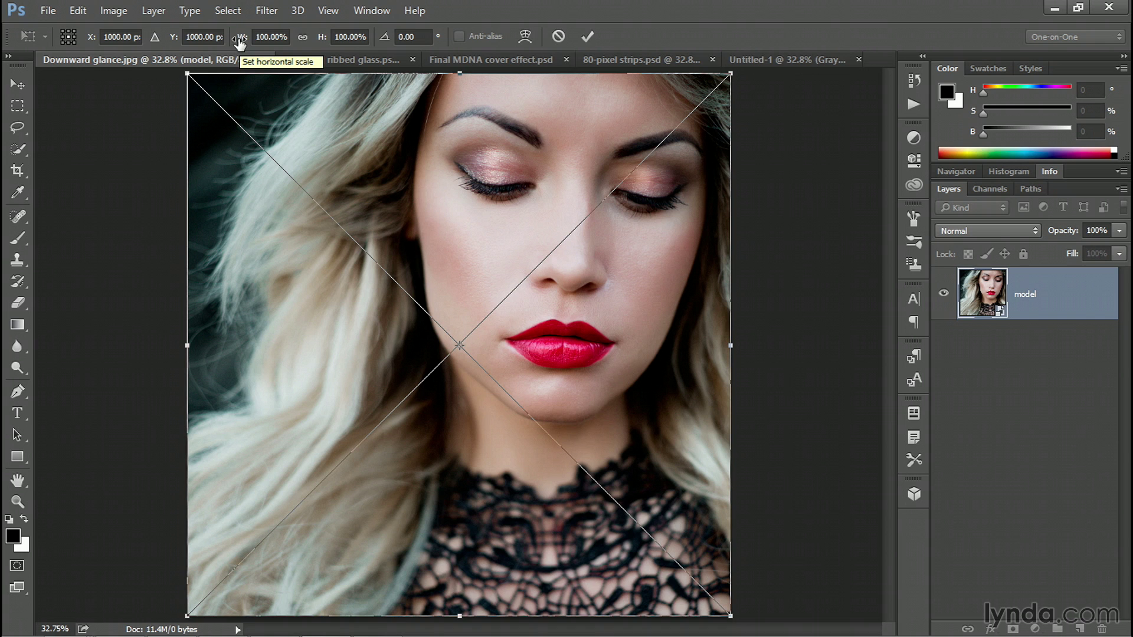
pyautogui.click(268, 36)
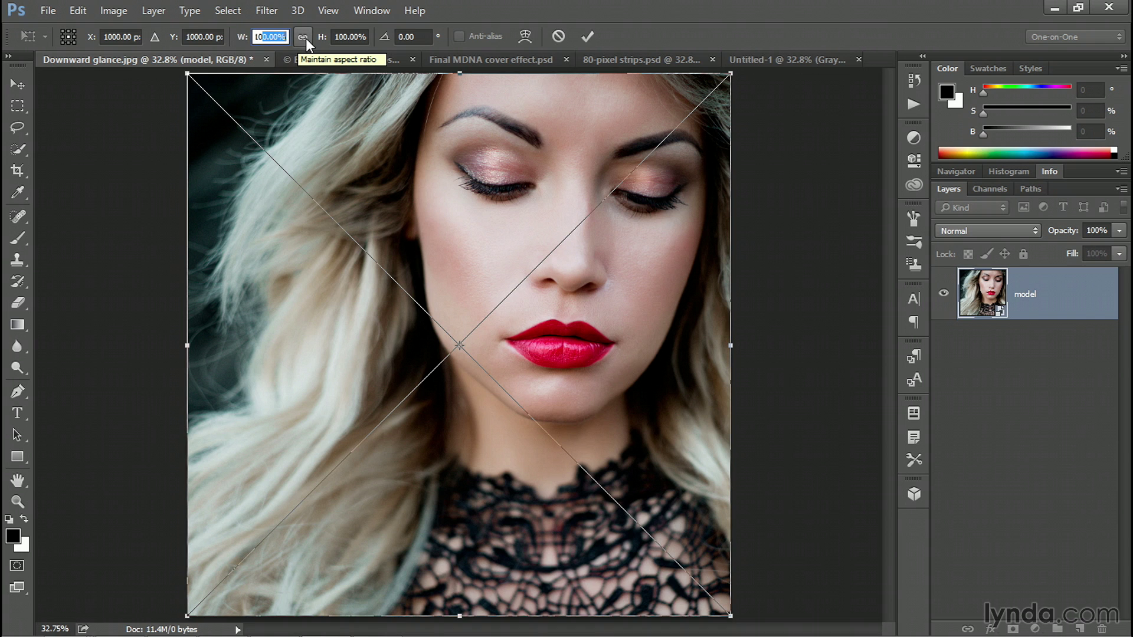
pyautogui.write('105')
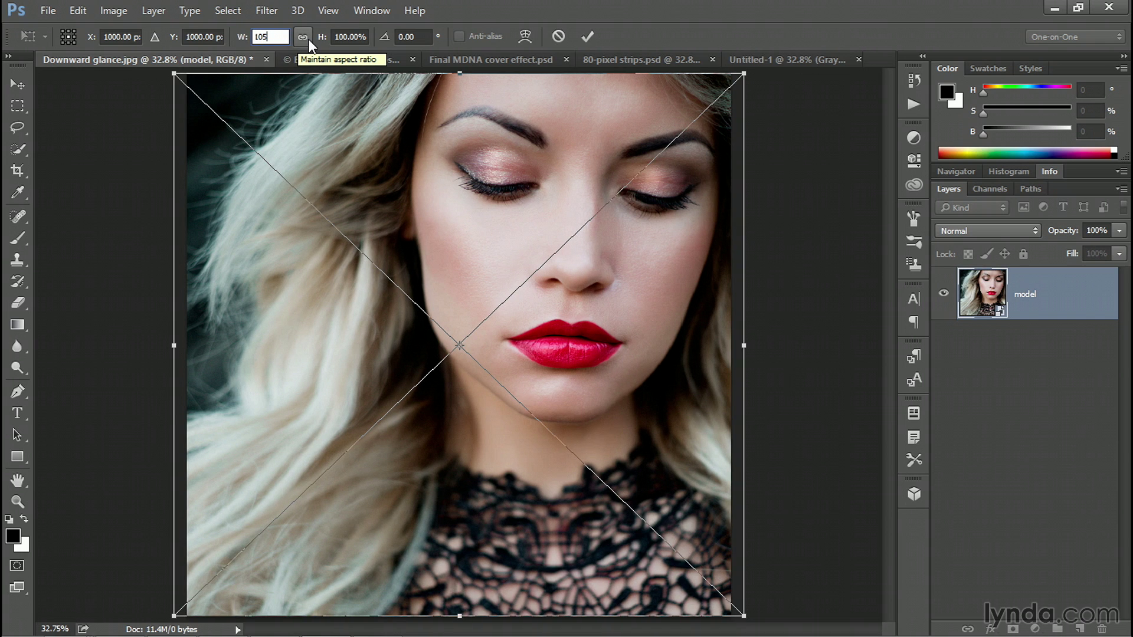
pyautogui.press('Tab')
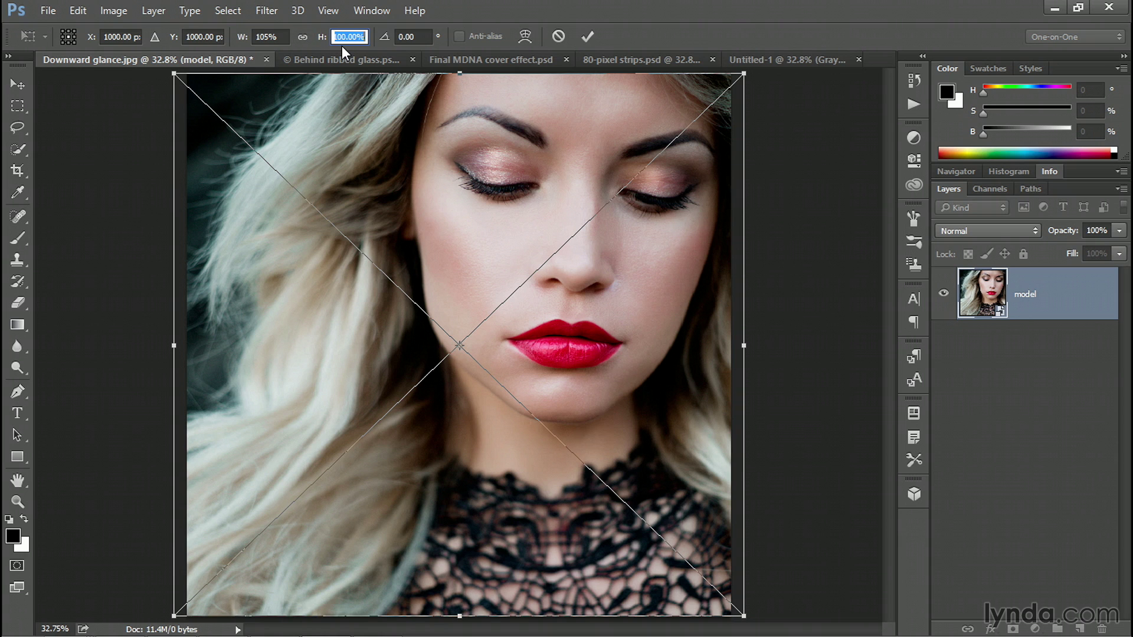
pyautogui.press('Return')
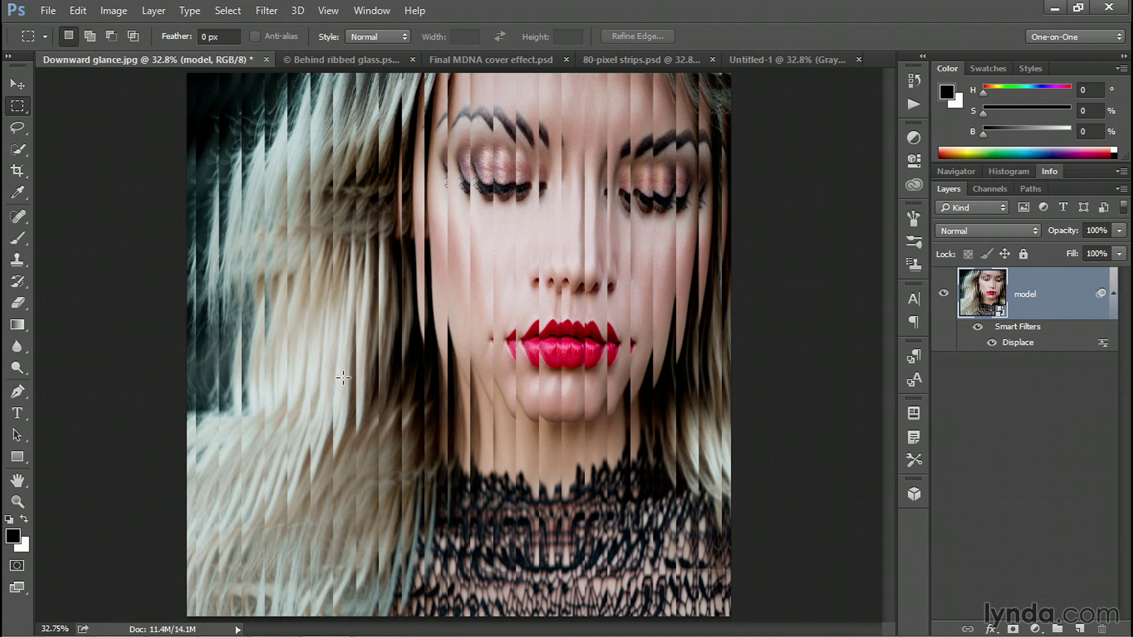
# Step: Zoom the striped hair to 100% and switch to Full Screen Mode
pyautogui.keyDown('ctrl'); pyautogui.click(163, 348); pyautogui.keyUp('ctrl')
pyautogui.keyDown('ctrl'); pyautogui.click(165, 342); pyautogui.keyUp('ctrl')
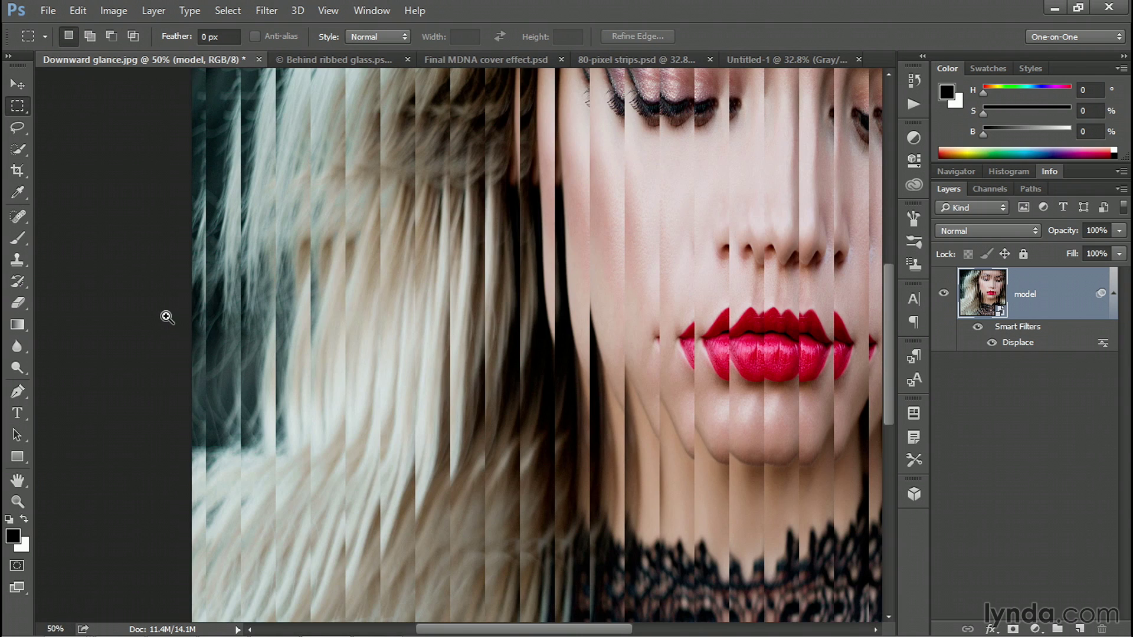
pyautogui.keyDown('ctrl'); pyautogui.click(165, 317); pyautogui.keyUp('ctrl')
pyautogui.keyDown('ctrl'); pyautogui.click(187, 315); pyautogui.keyUp('ctrl')
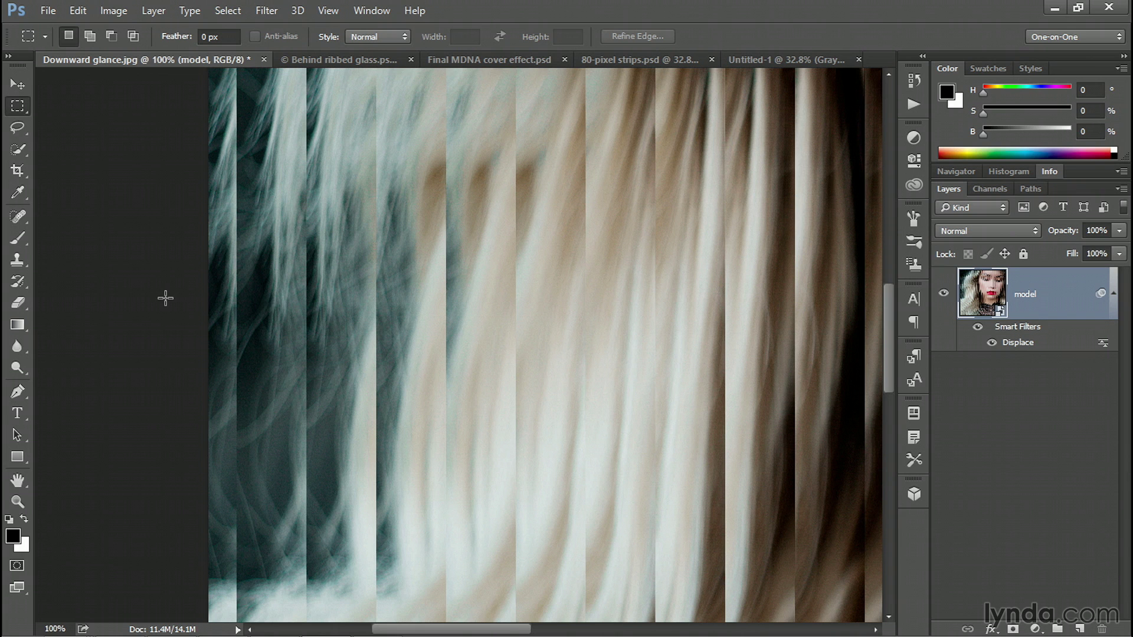
pyautogui.press('f')
pyautogui.press('f')
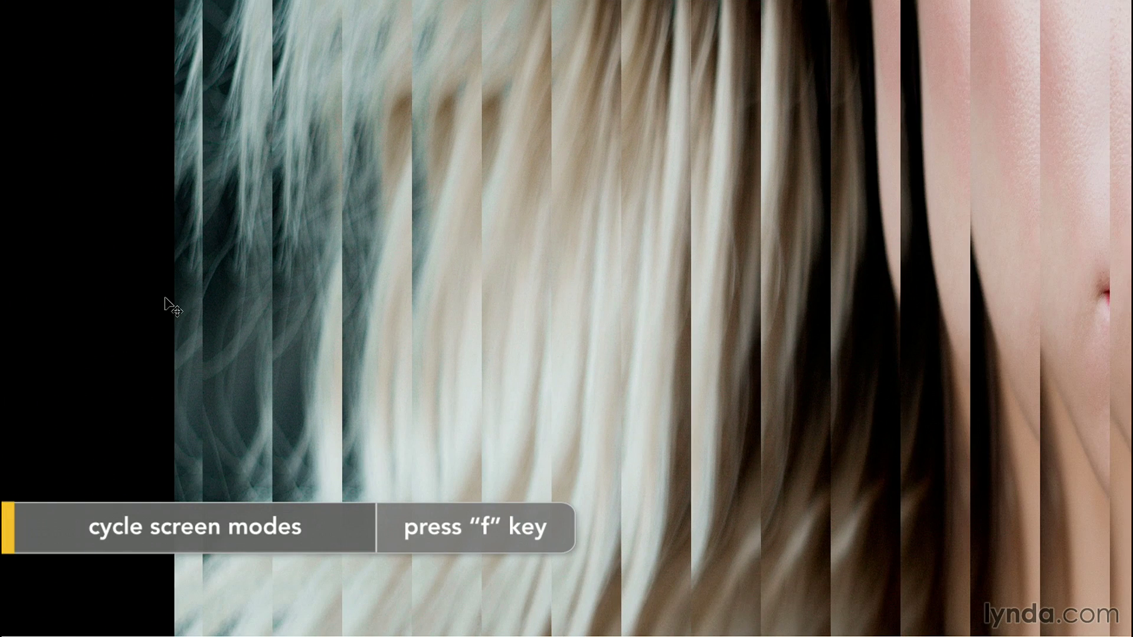